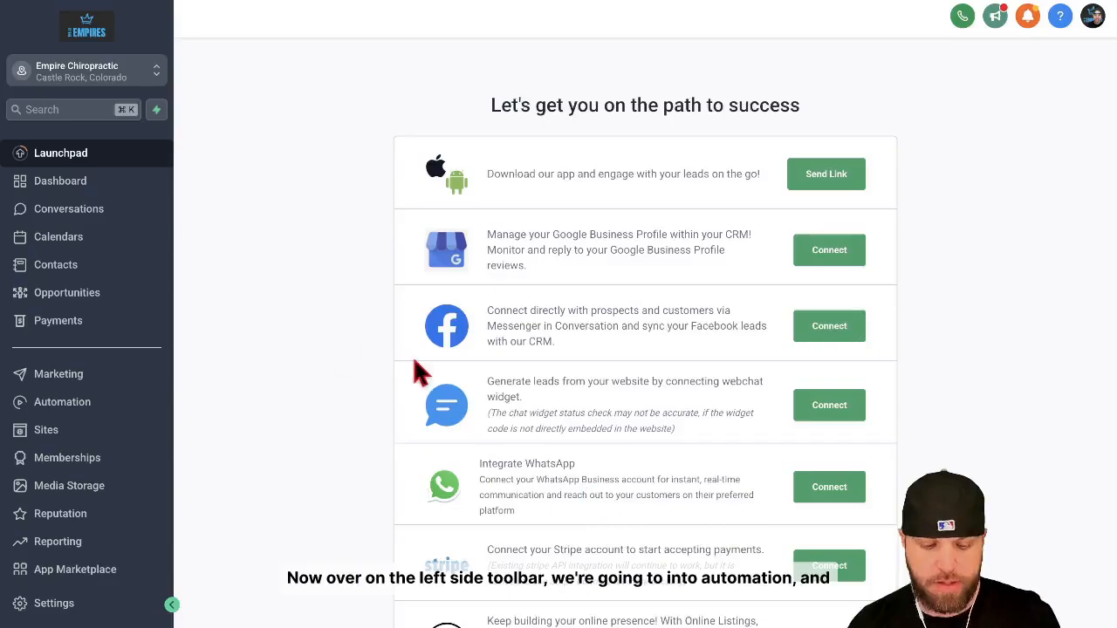
Start creating a new automation workflow from a recipe.
left_click(90, 406)
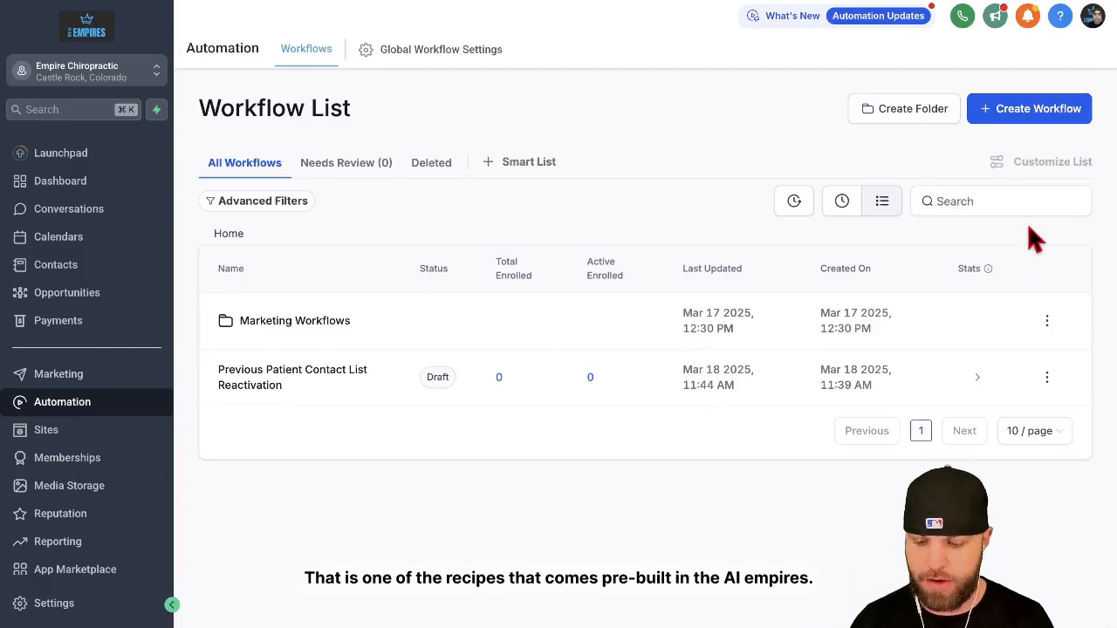
left_click(1040, 120)
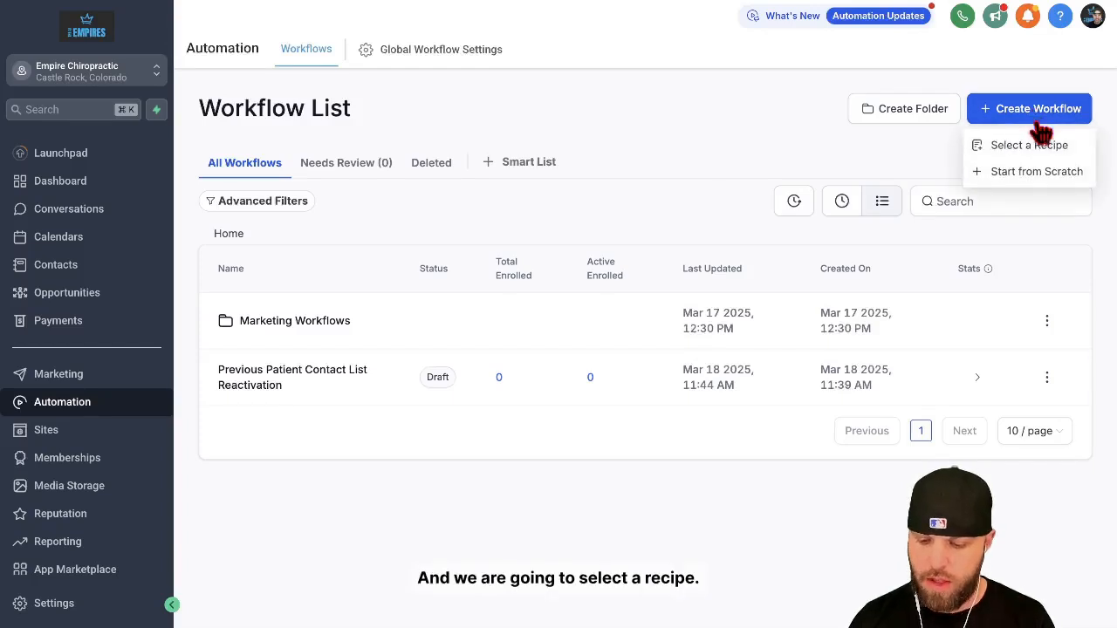
left_click(1040, 152)
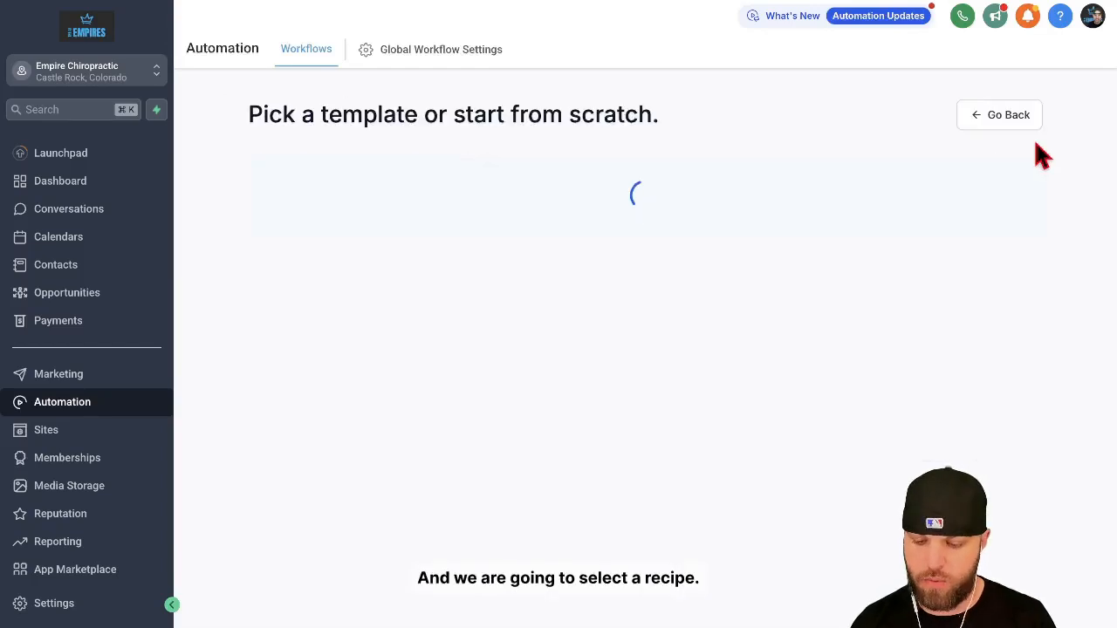
Look through the available recipes and choose the Appointment Confirmation + Reminder recipe for the new workflow.
scroll(740, 366, "down", 5)
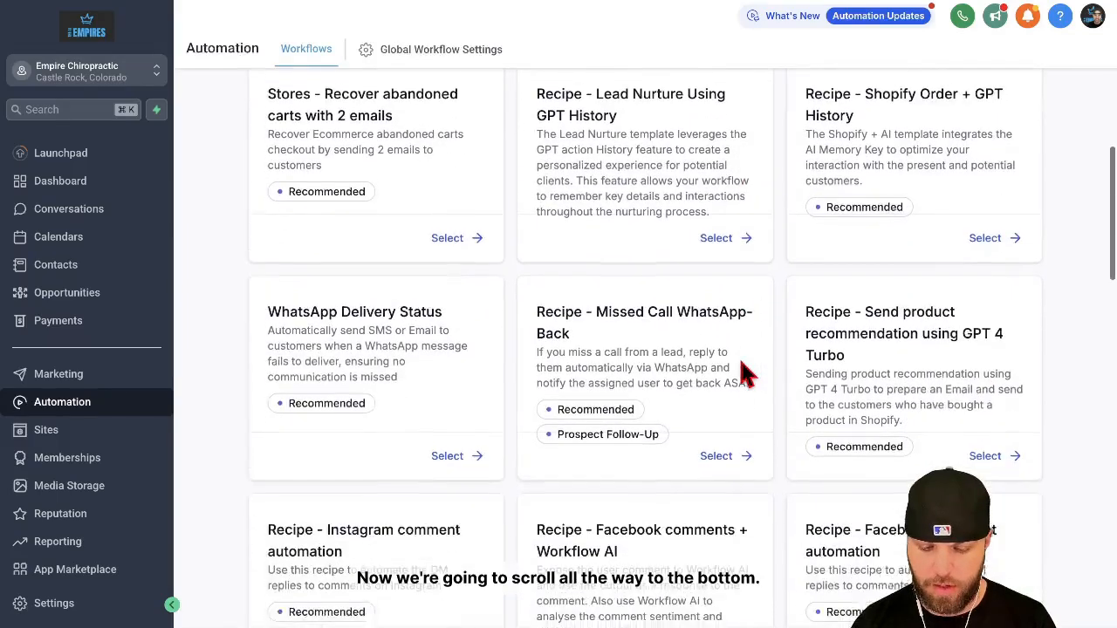
scroll(740, 366, "up", 2)
scroll(740, 367, "down", 2)
scroll(740, 374, "down", 2)
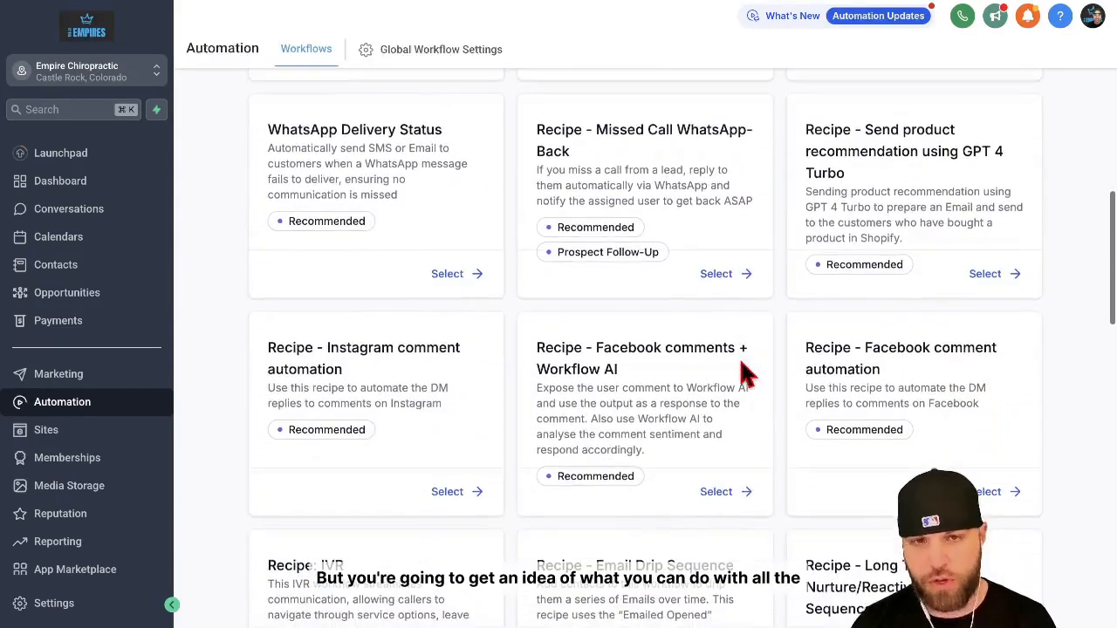
scroll(739, 364, "down", 1)
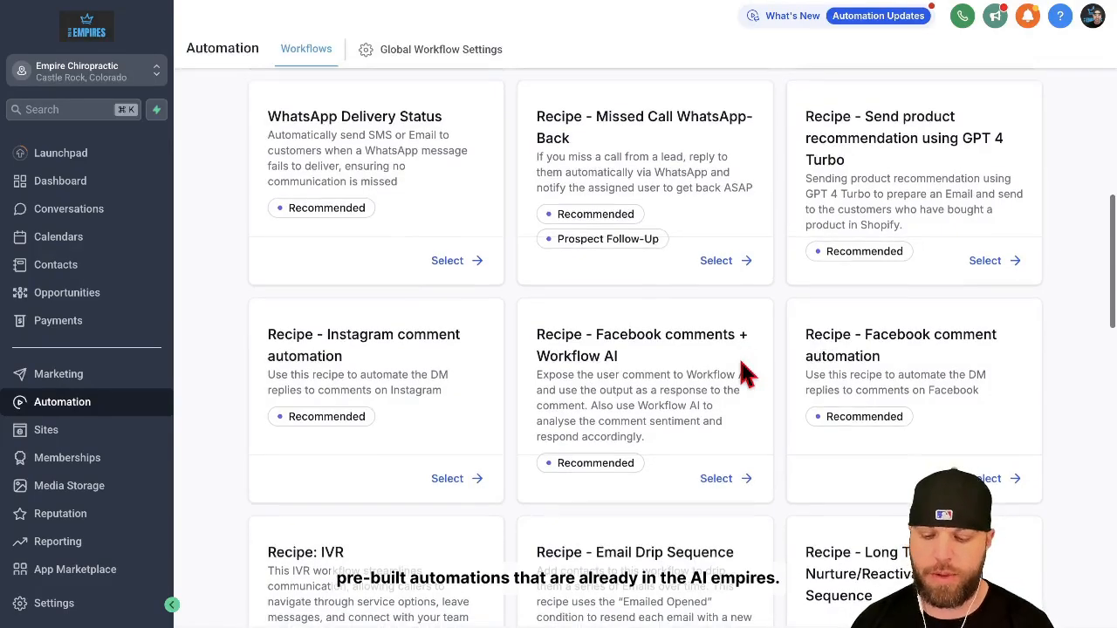
scroll(740, 373, "down", 3)
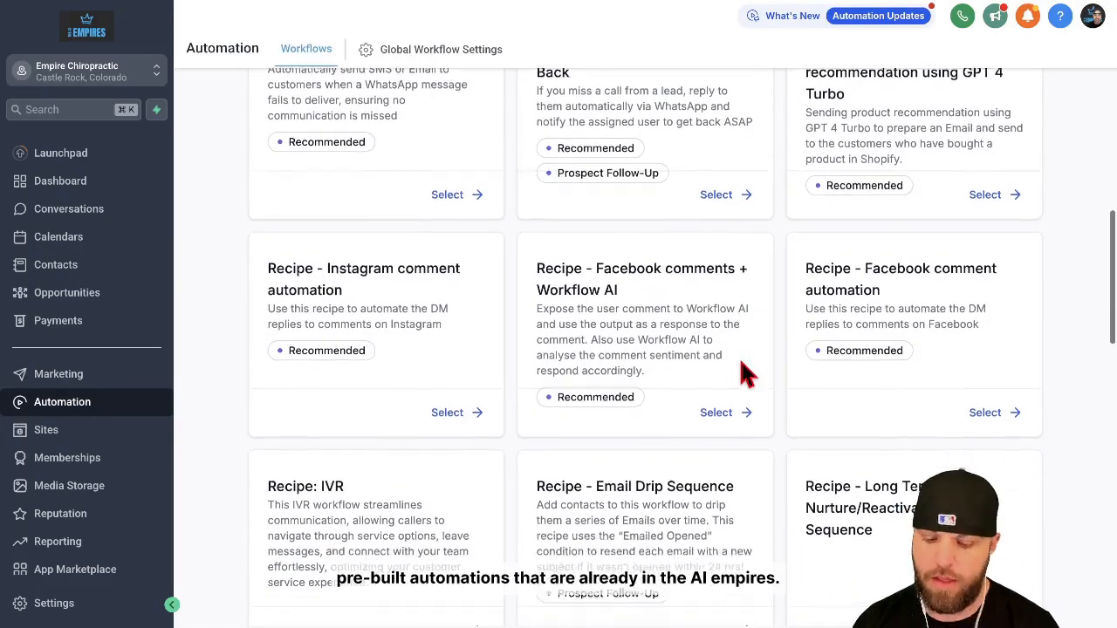
scroll(740, 373, "down", 3)
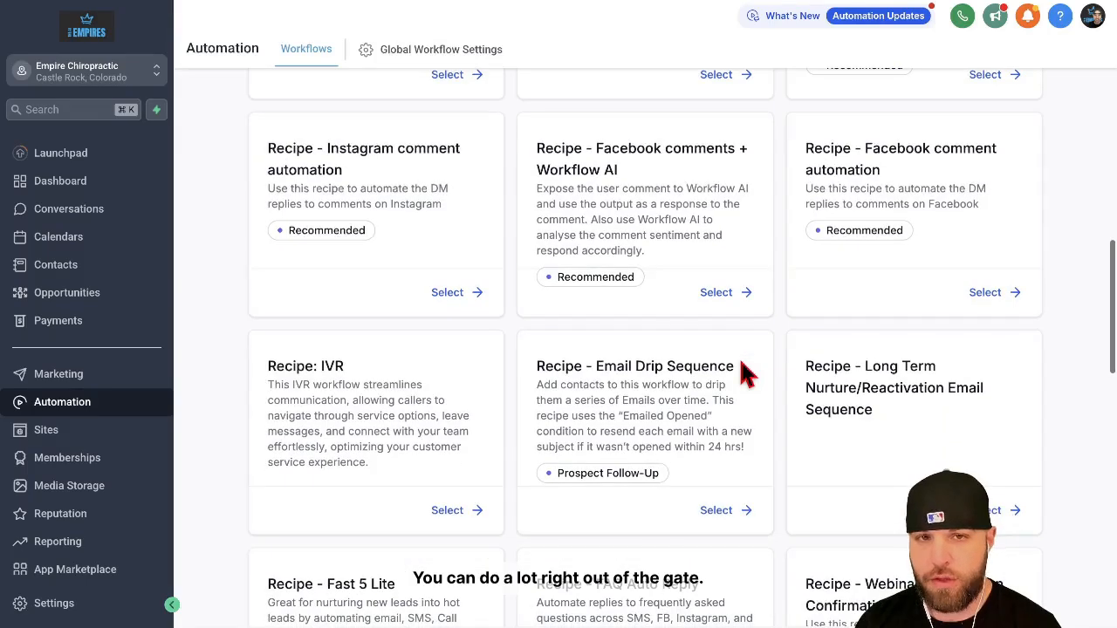
scroll(740, 366, "down", 8)
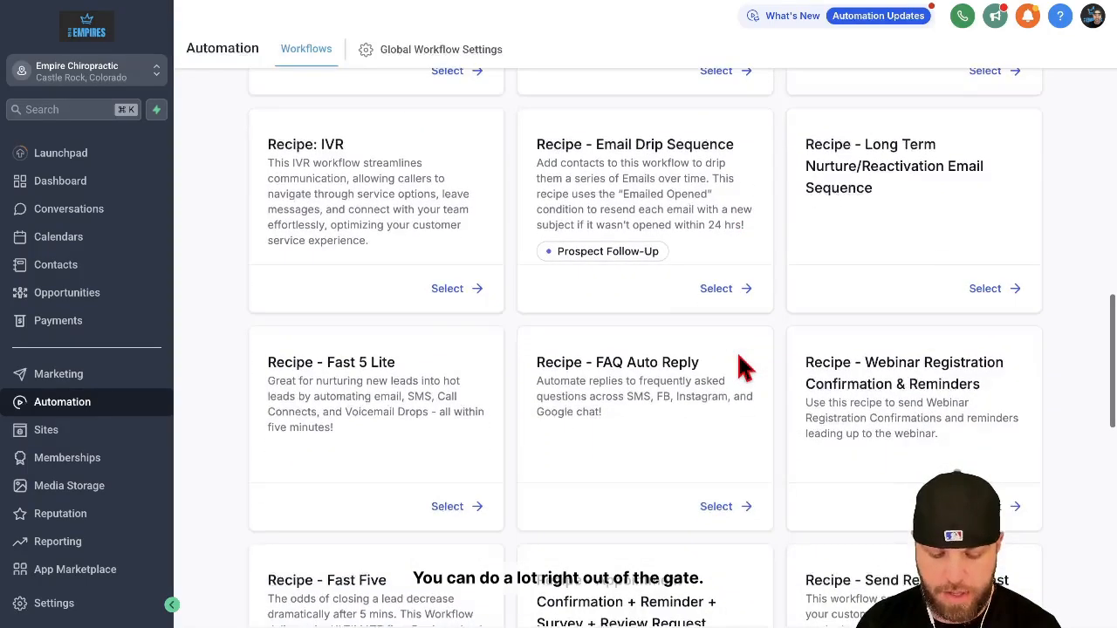
scroll(740, 367, "down", 12)
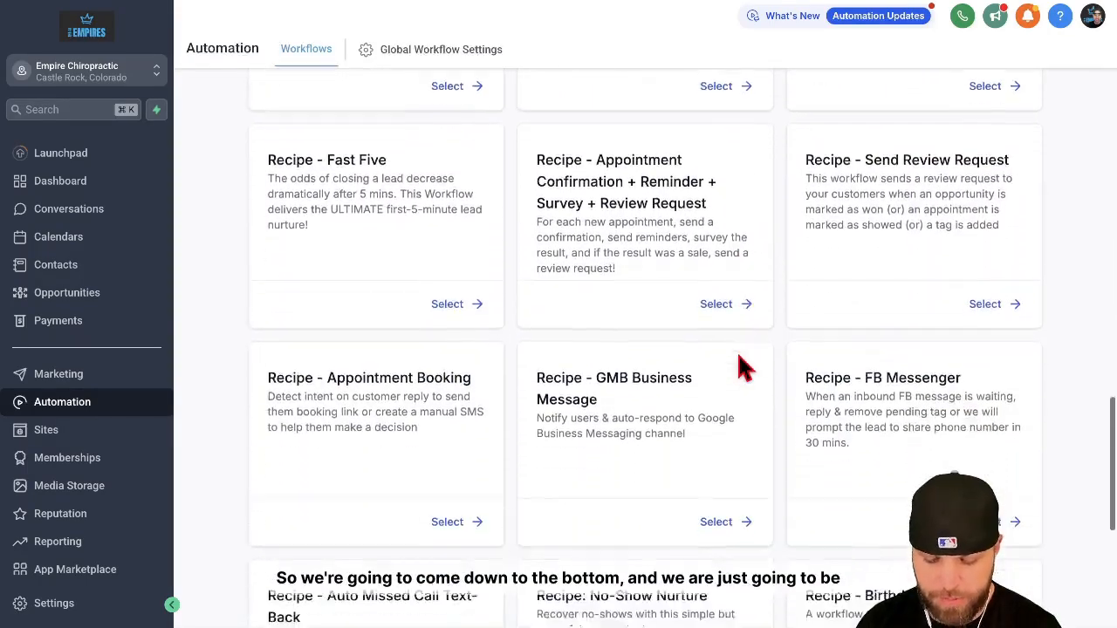
scroll(740, 366, "down", 4)
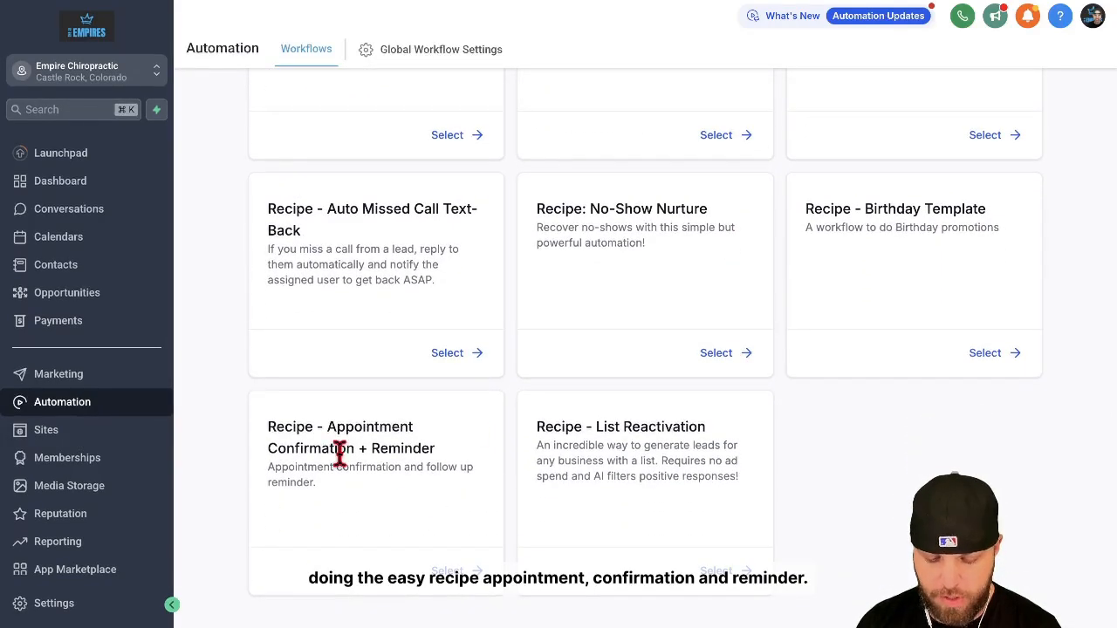
left_click_drag(425, 454, 334, 427)
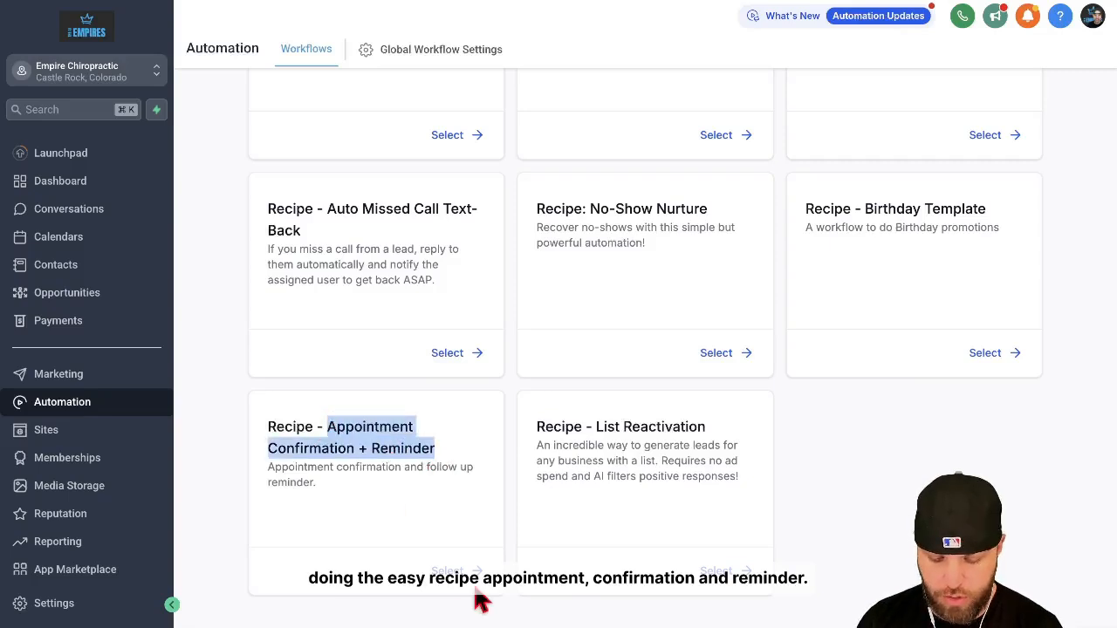
left_click(447, 572)
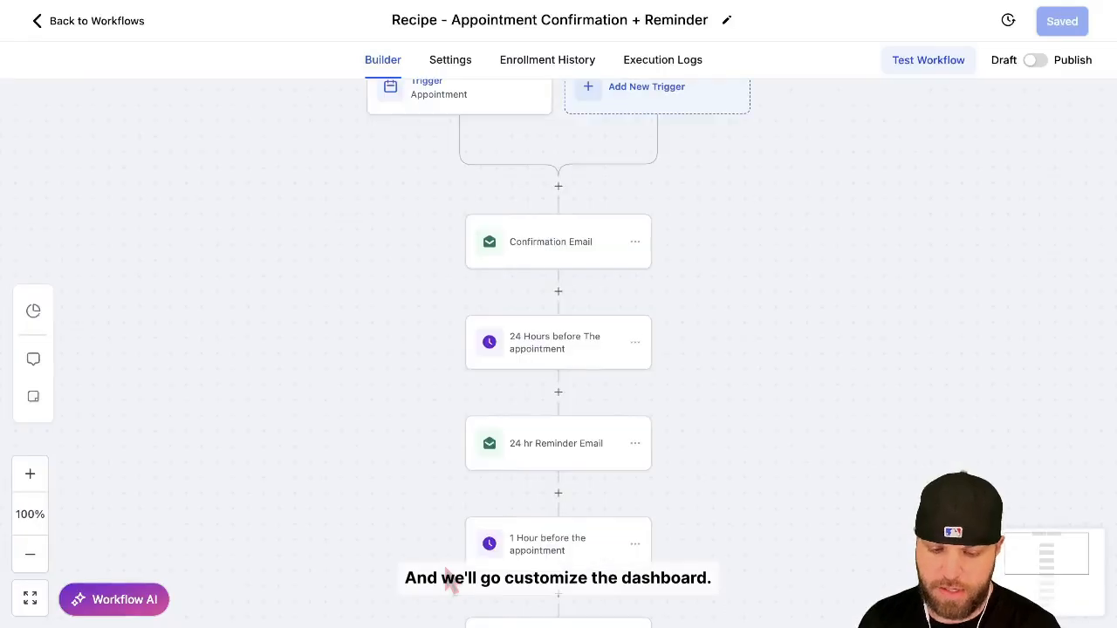
Remove the "Recipe -" prefix so the workflow is named Appointment Confirmation + Reminder.
scroll(868, 341, "up", 1)
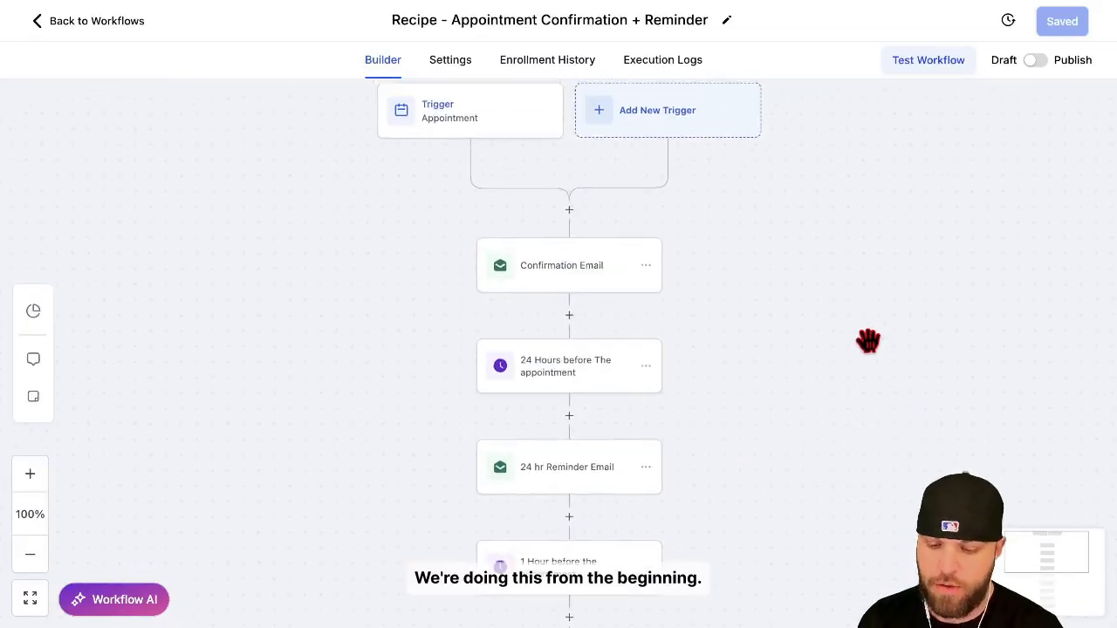
left_click_drag(450, 19, 395, 19)
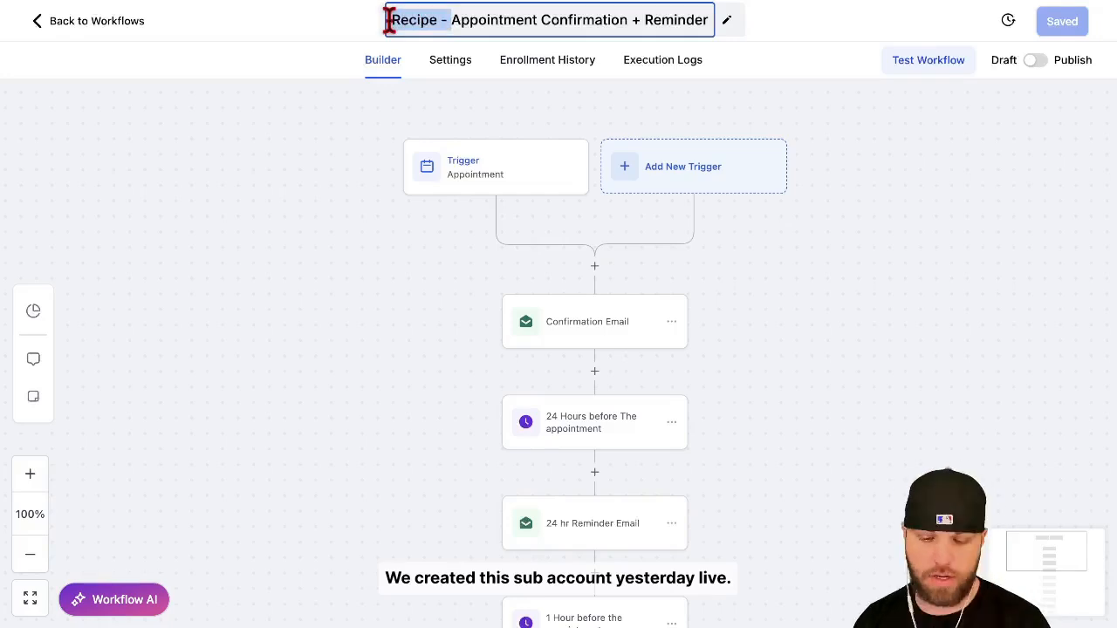
key("BackSpace")
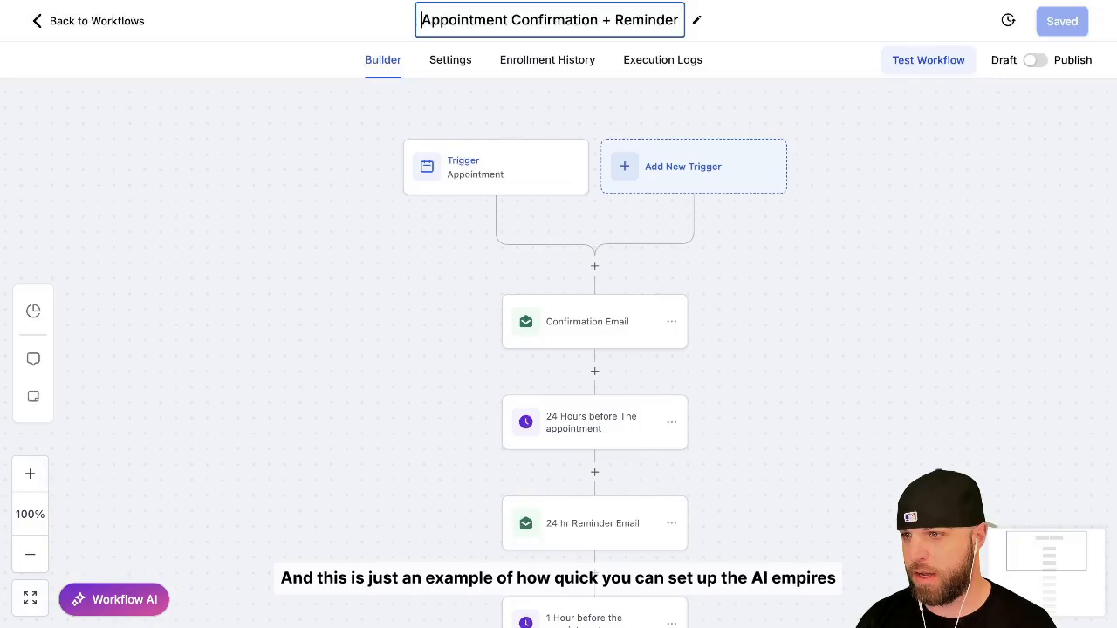
key("Return")
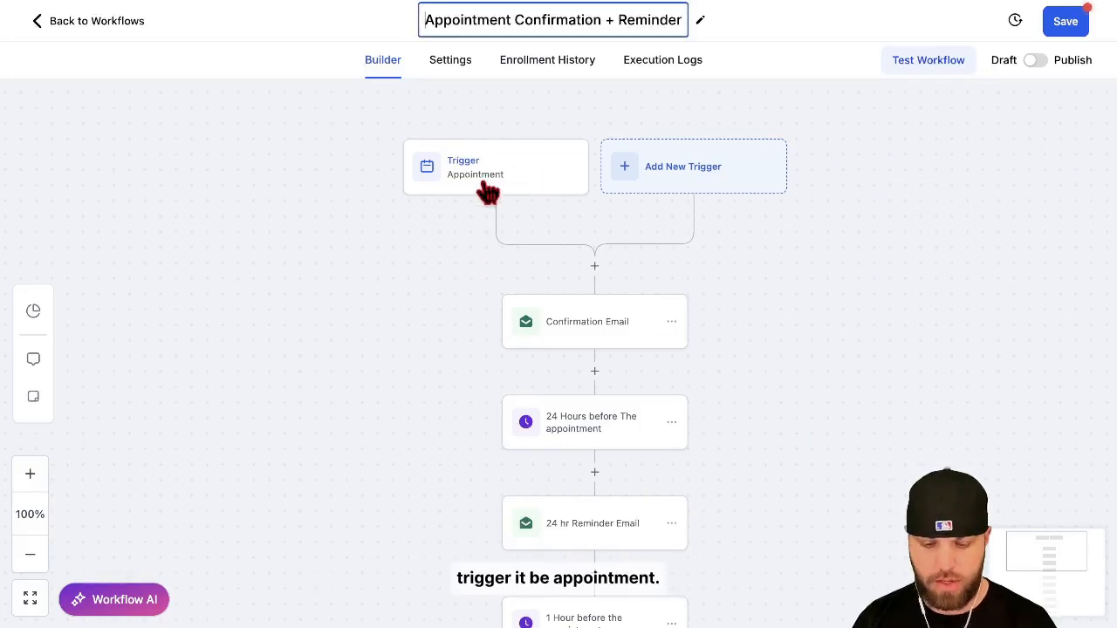
Add an "In calendar" filter set to Schedule an Appointment to the Appointment trigger and save the trigger.
left_click(522, 180)
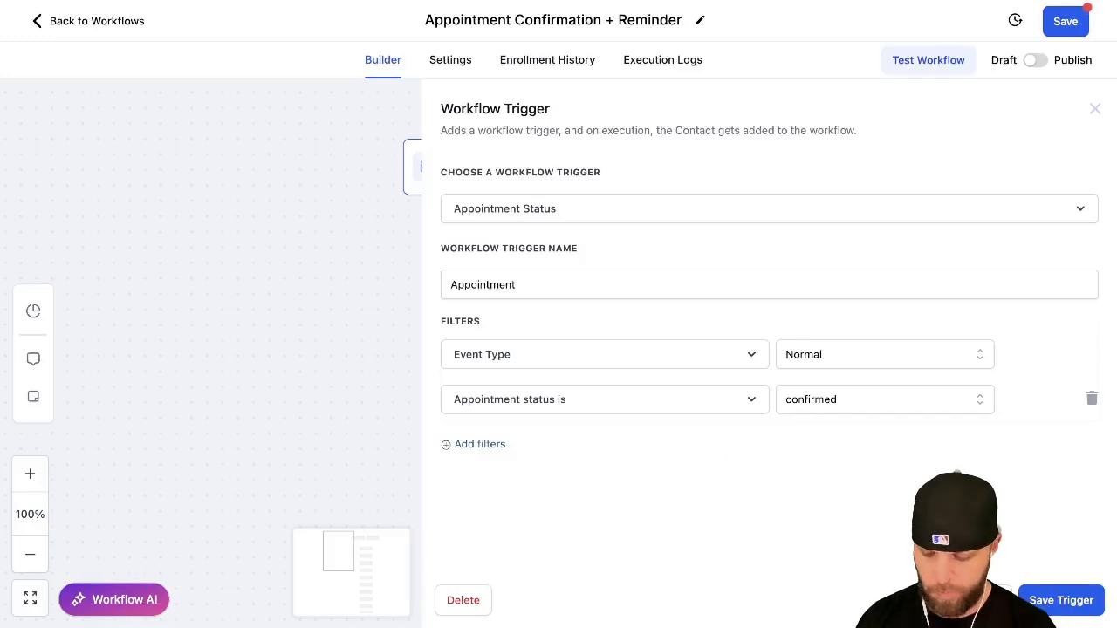
left_click(472, 445)
left_click(596, 447)
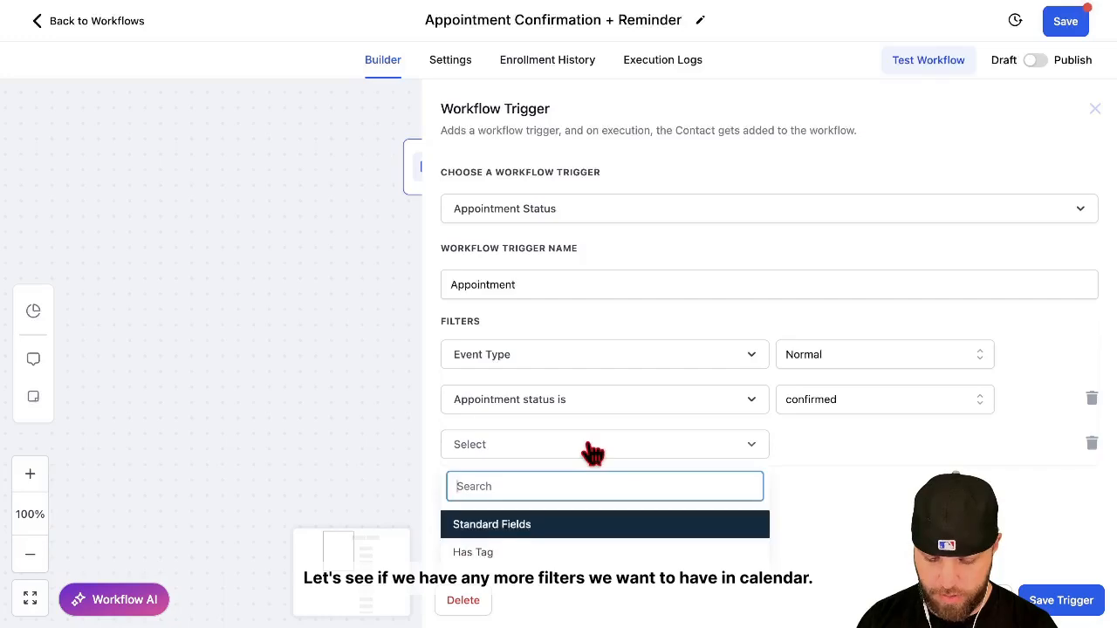
left_click(576, 449)
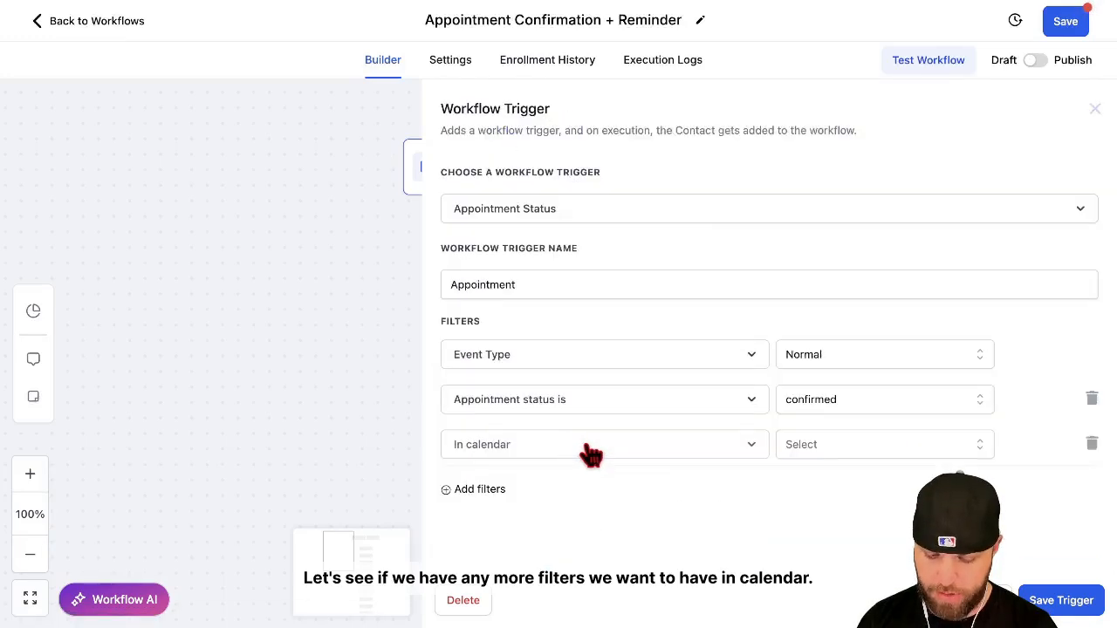
left_click(860, 455)
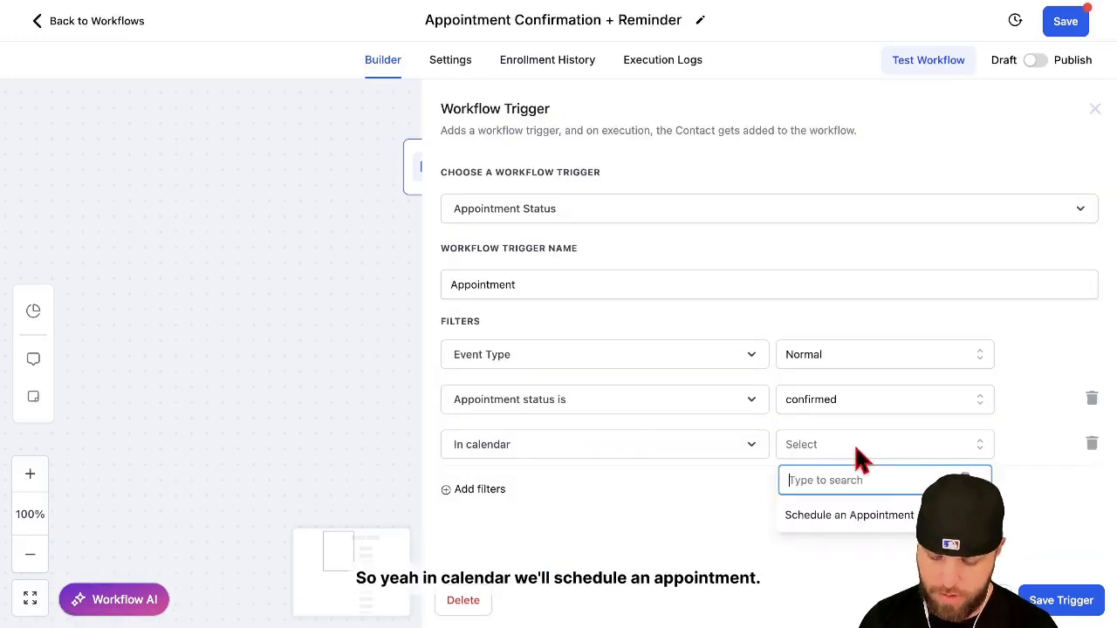
left_click(856, 518)
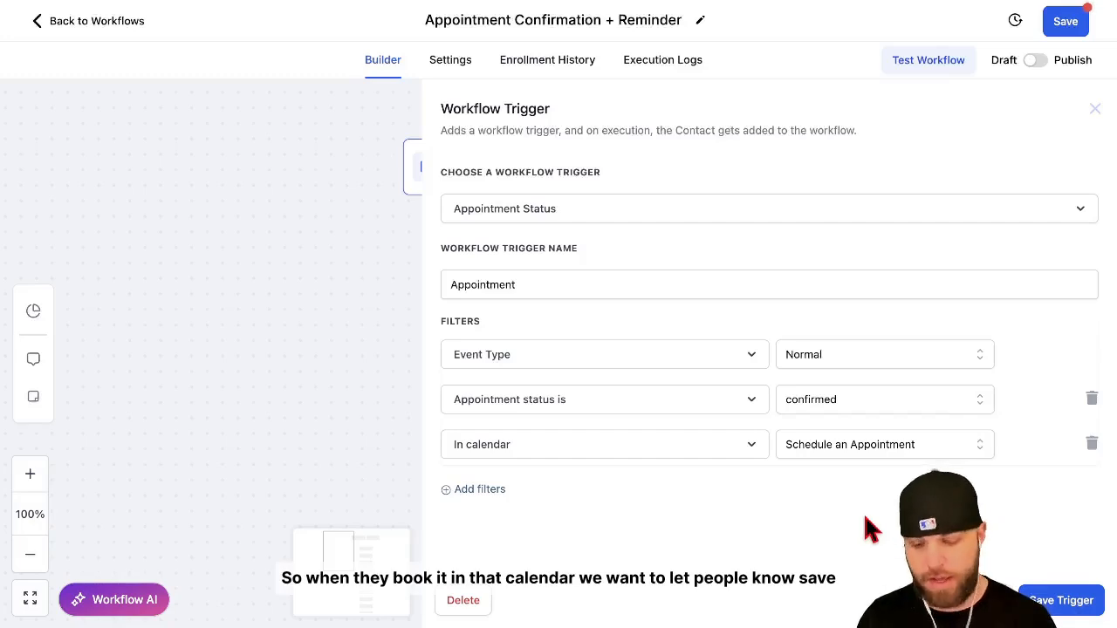
left_click(1061, 611)
In the Confirmation Email message, insert a blank line after the greeting and another before the Zoom meeting sentence.
scroll(890, 451, "down", 2)
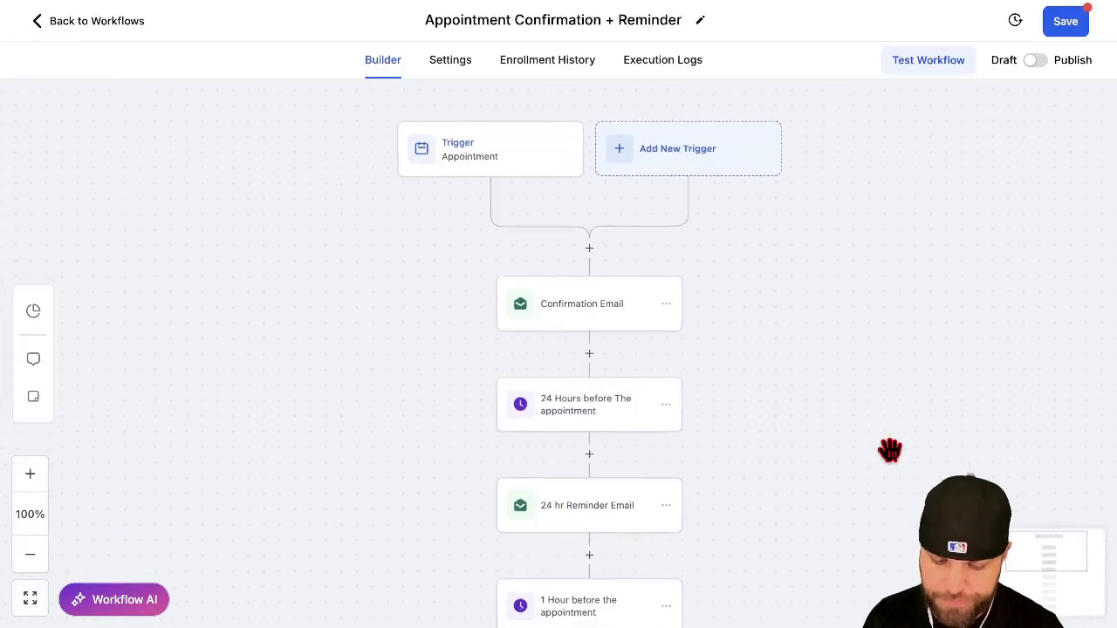
left_click(601, 276)
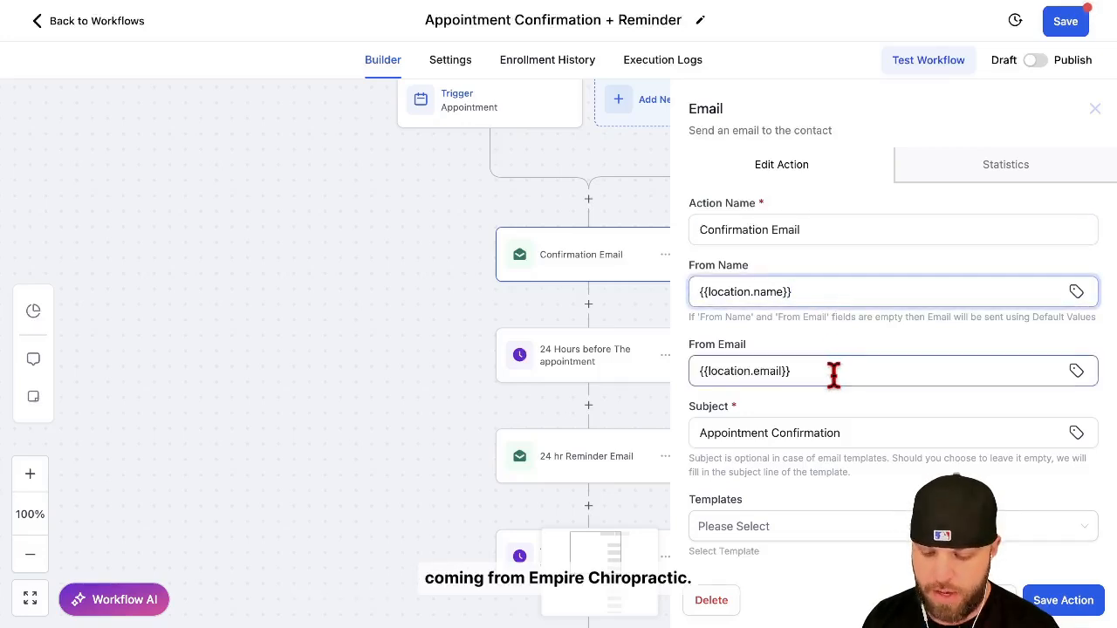
scroll(834, 375, "down", 3)
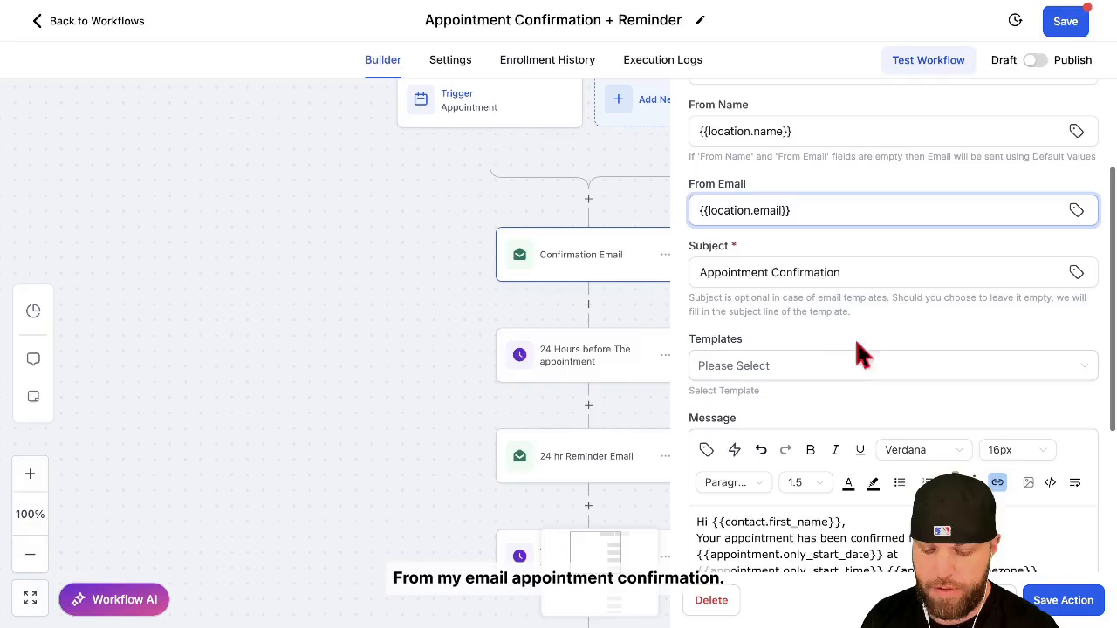
scroll(892, 272, "down", 3)
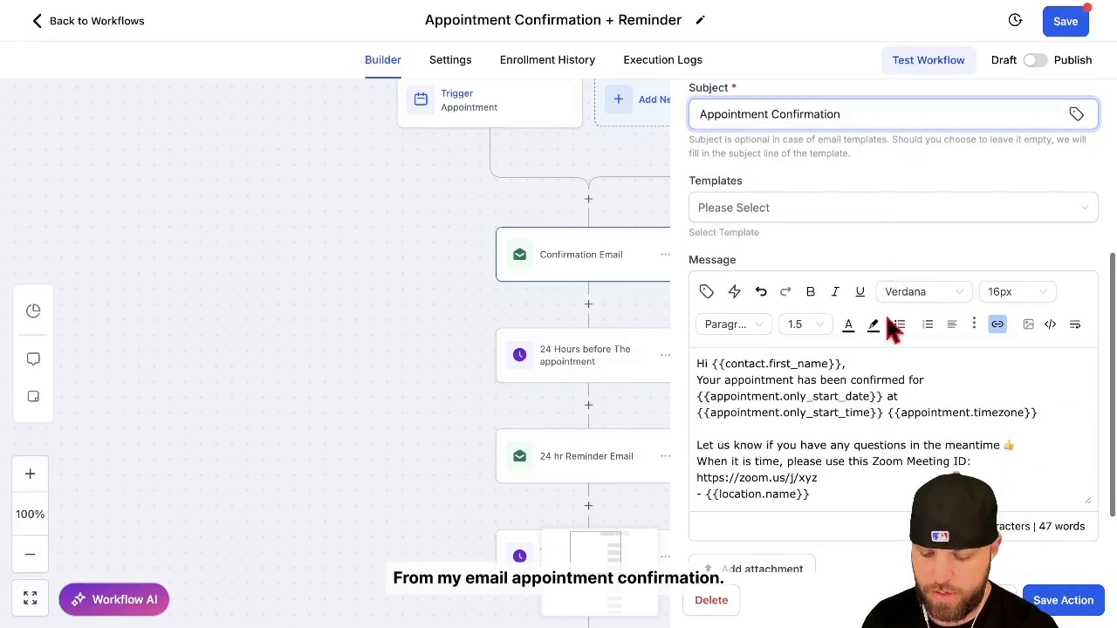
key("Return")
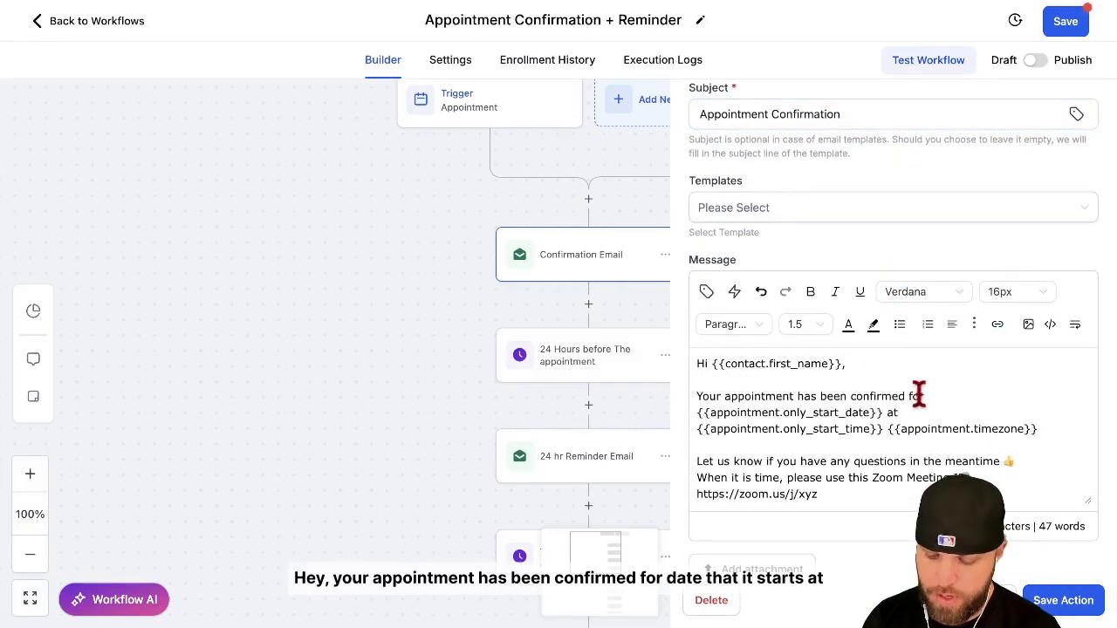
scroll(918, 394, "down", 2)
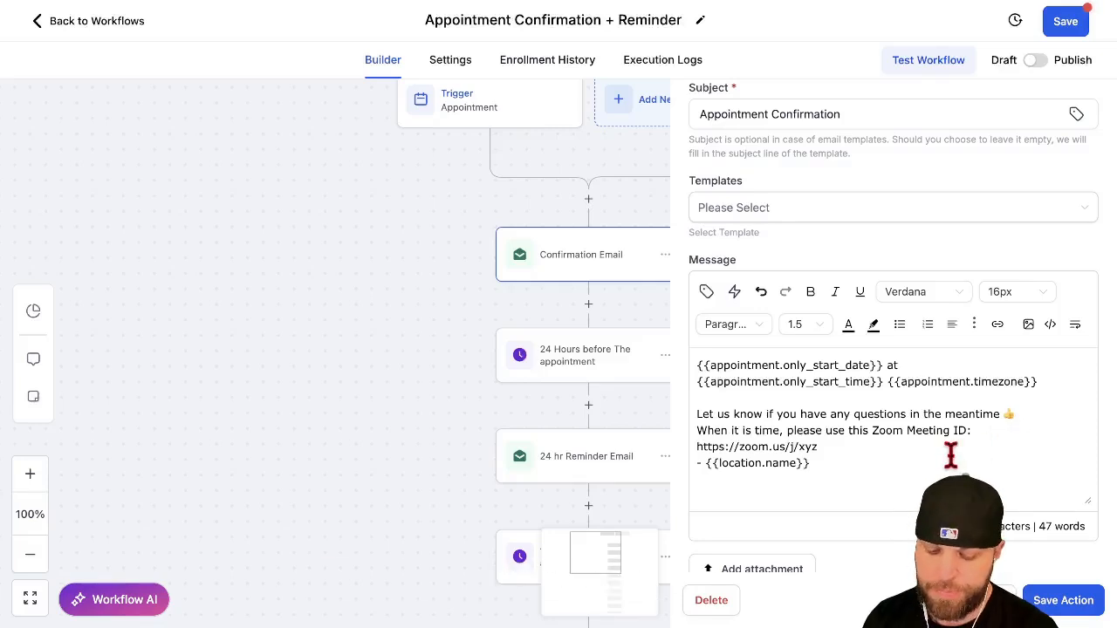
key("Return")
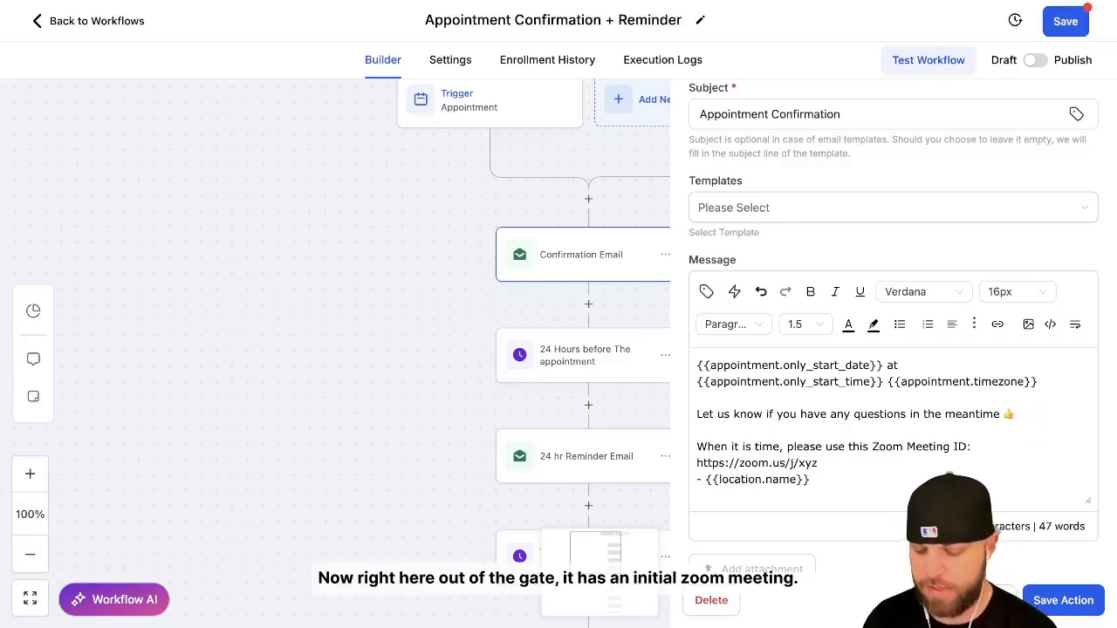
Replace the Zoom meeting sentence and link in the message with "We look forward to seeing you at" followed by the clinic's street address.
scroll(977, 448, "down", 1)
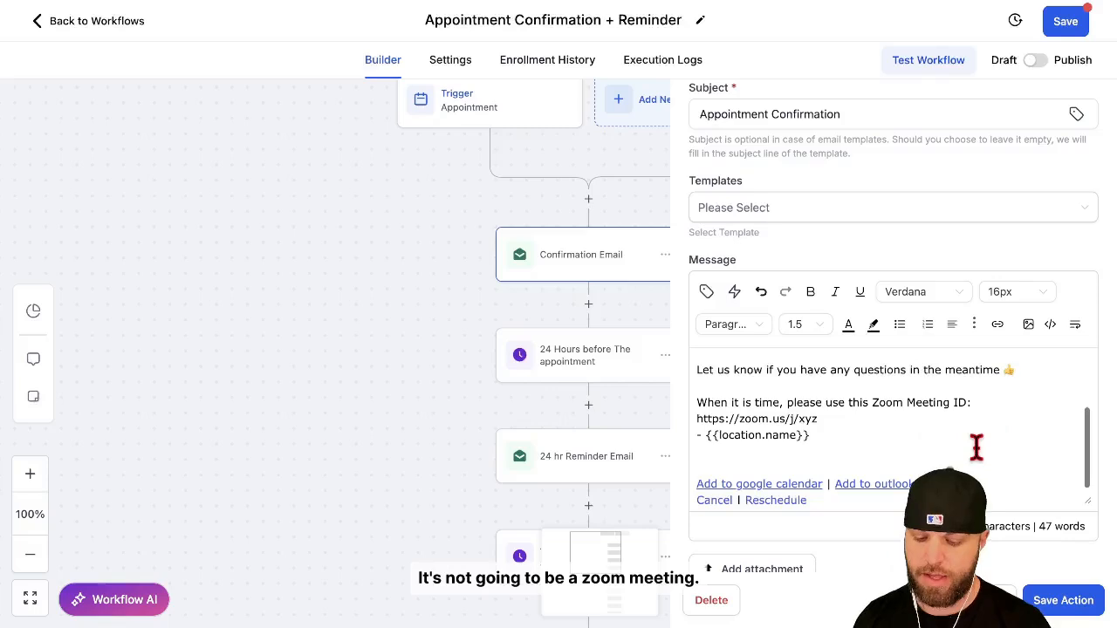
left_click_drag(845, 420, 713, 395)
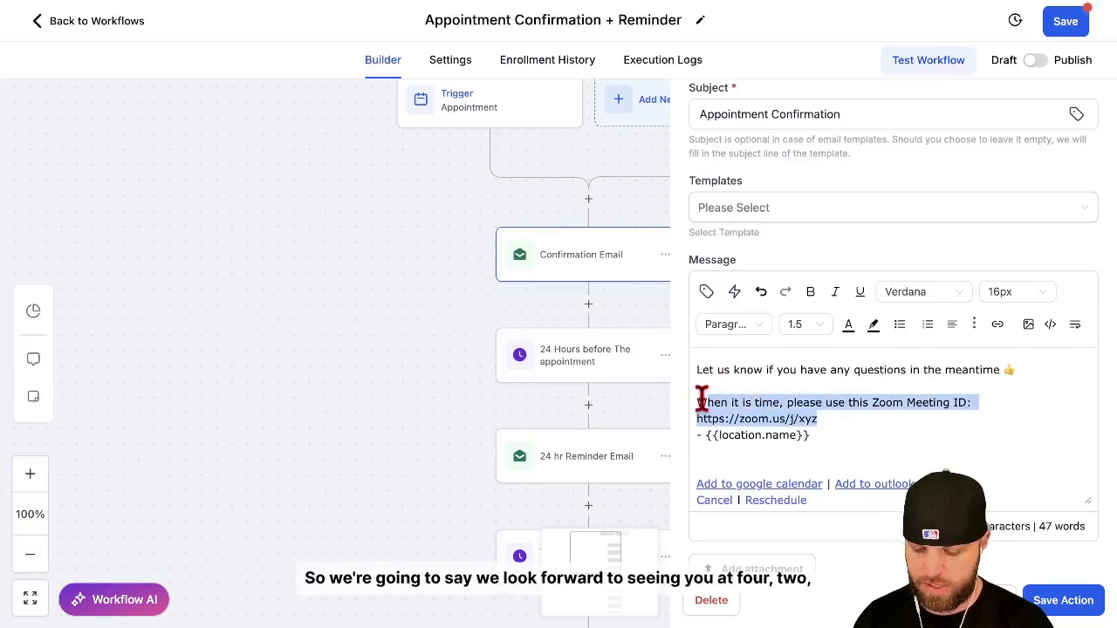
key("BackSpace")
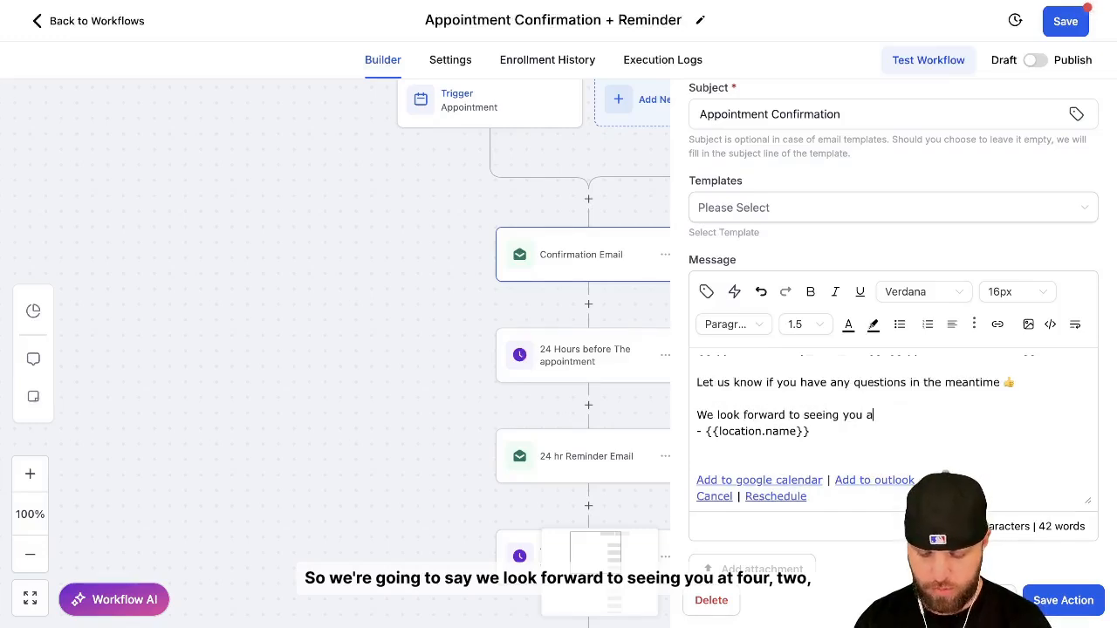
type("We look forward to seeing you at 4242")
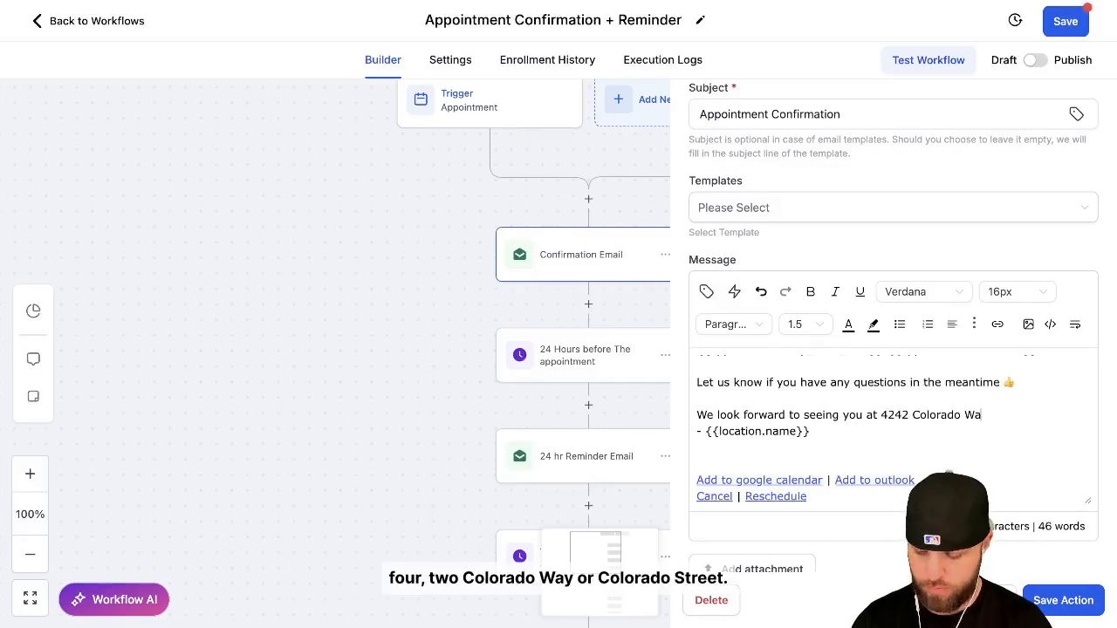
type(" Colorado St, Castle Rock 80108")
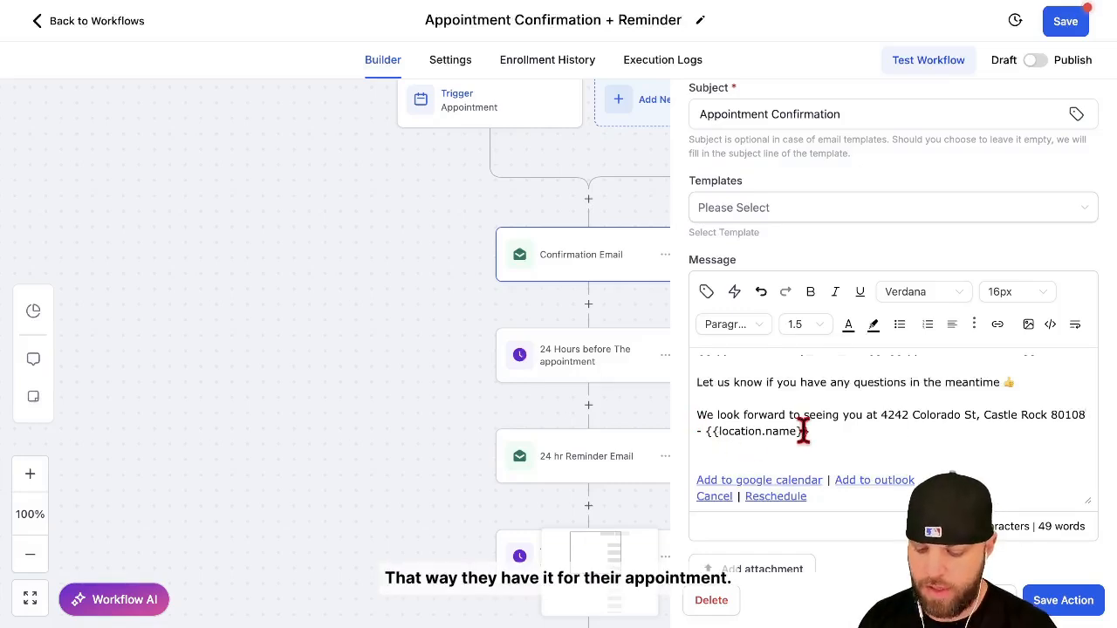
scroll(809, 434, "down", 1)
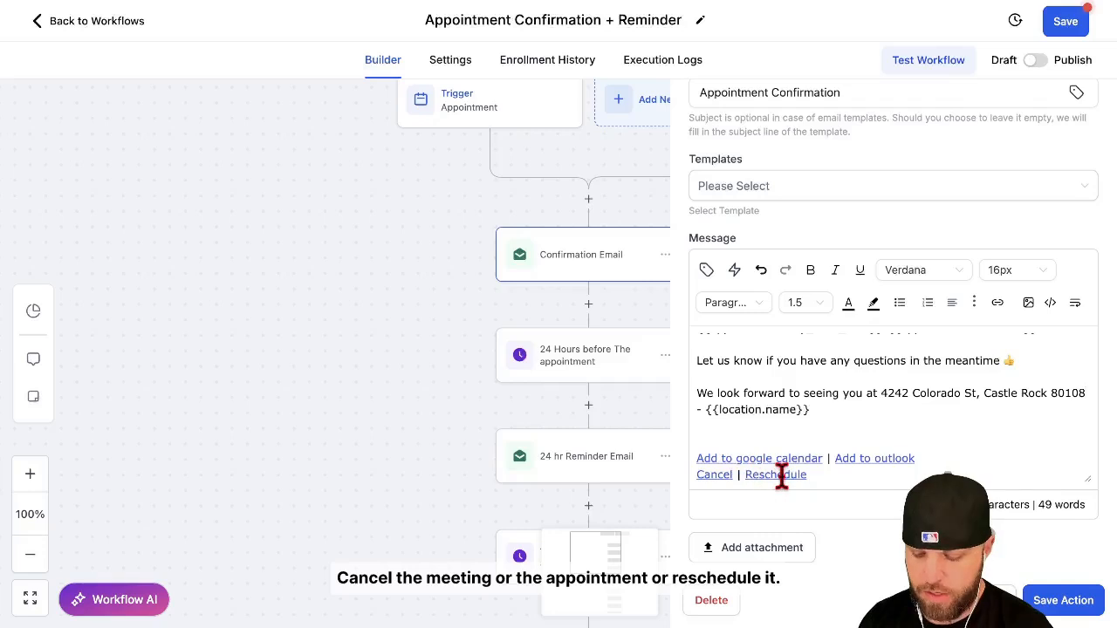
Save the Confirmation Email action, and review and save the 24 Hours before The appointment wait step.
left_click(1038, 599)
scroll(838, 383, "down", 2)
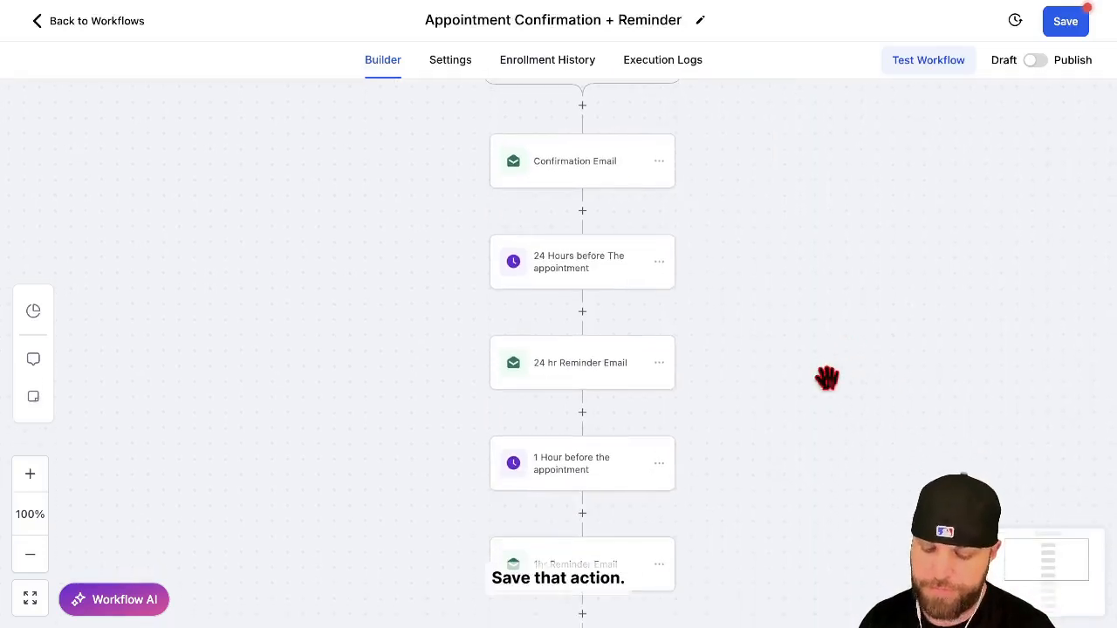
left_click(591, 288)
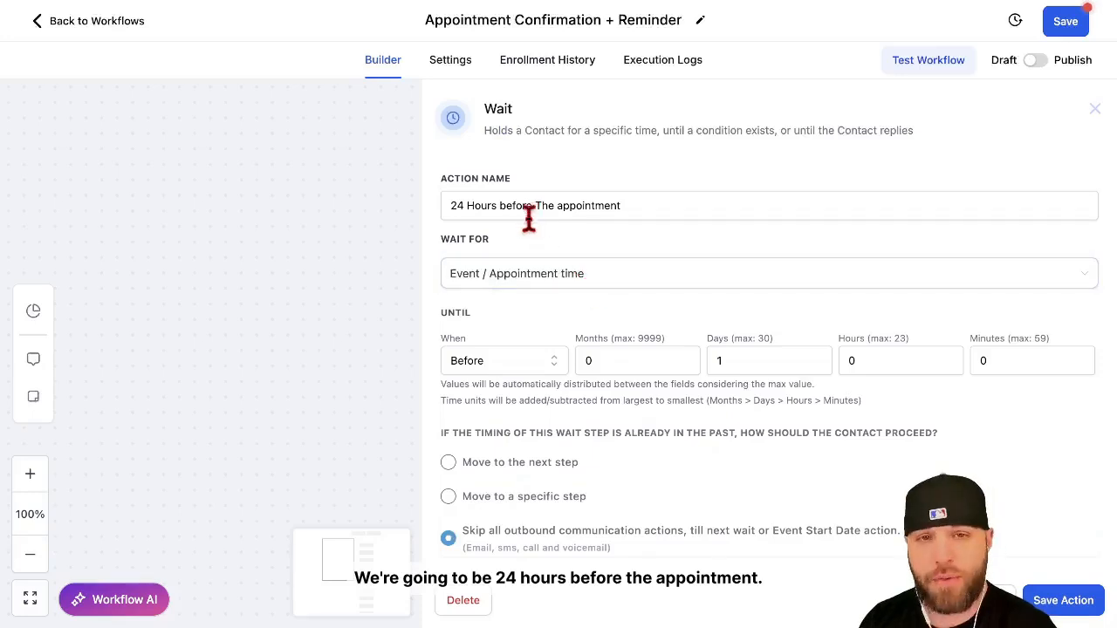
scroll(511, 349, "down", 1)
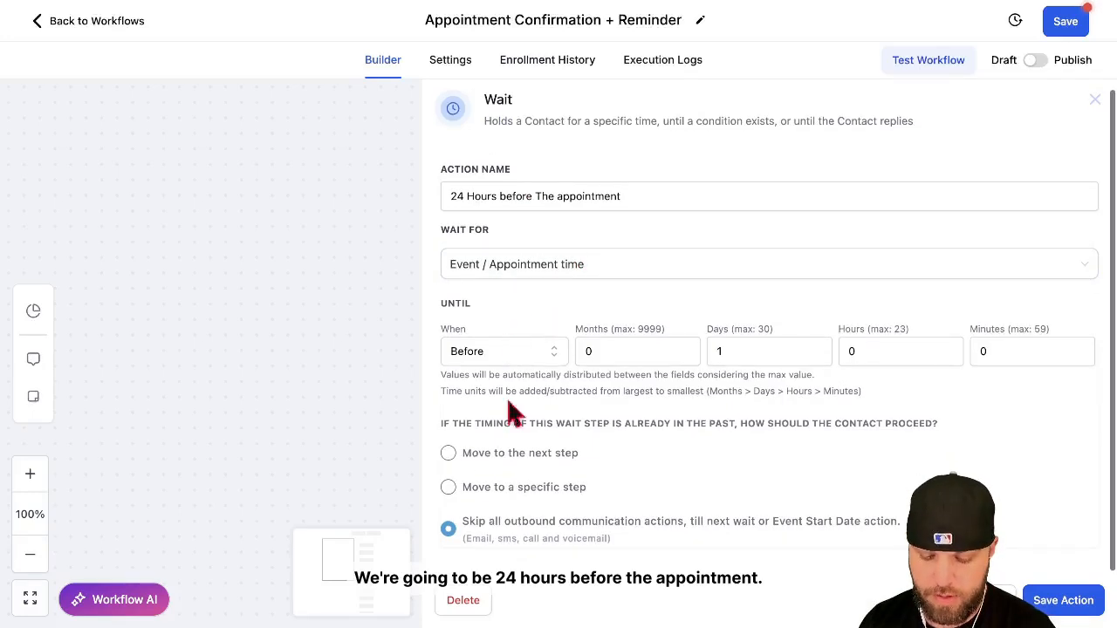
left_click(1046, 600)
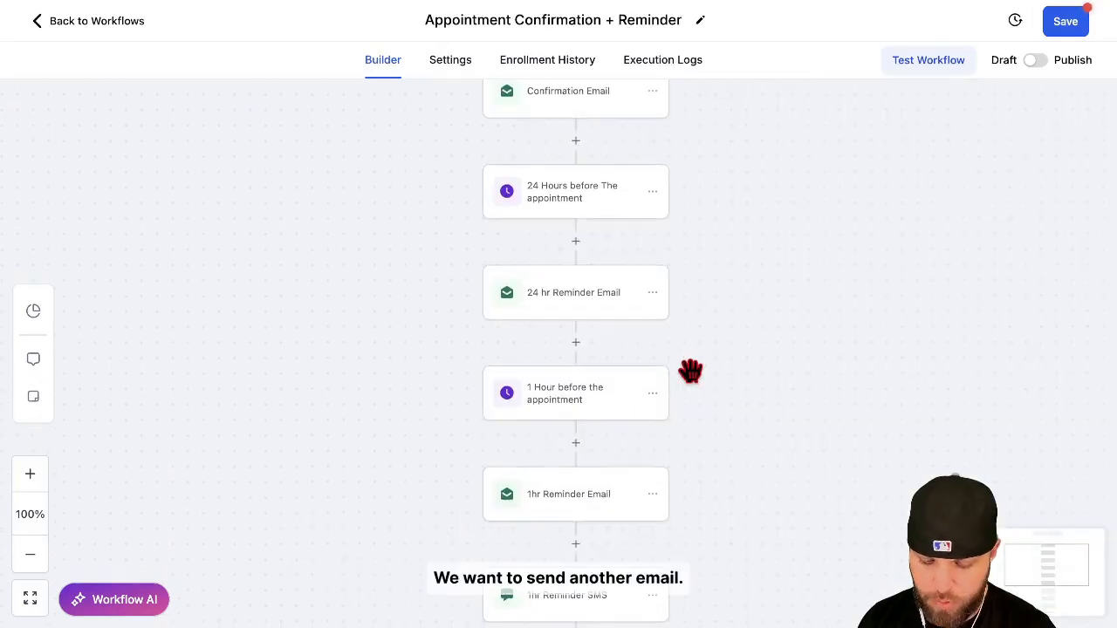
Set the 24 hr Reminder Email subject to "Your Appointment is in 24 Hours!".
left_click(611, 311)
scroll(907, 369, "down", 3)
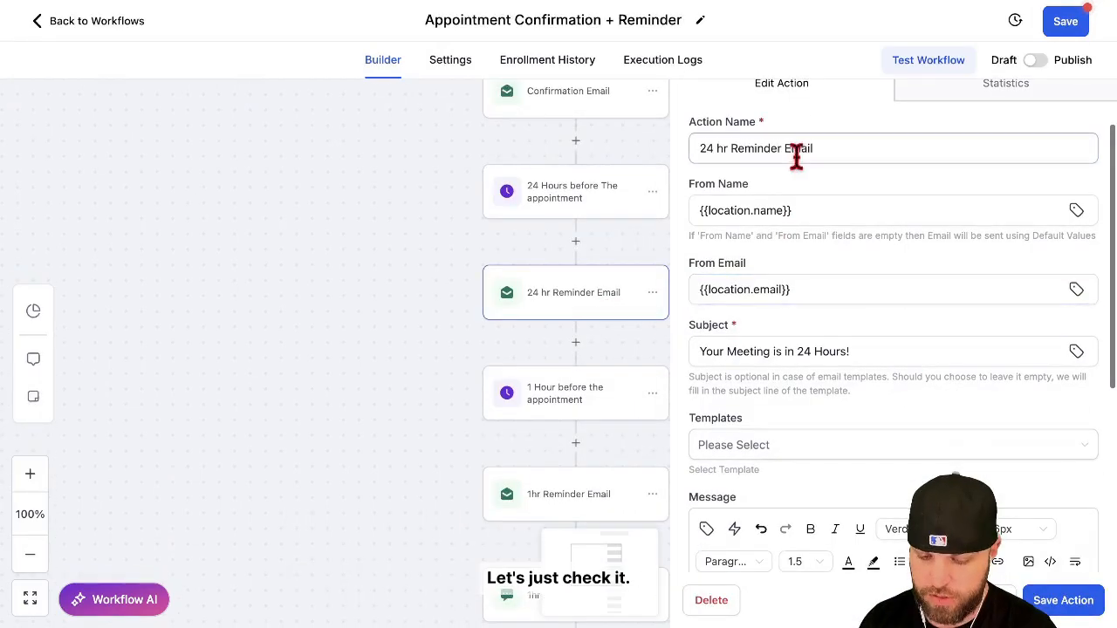
left_click_drag(768, 351, 727, 349)
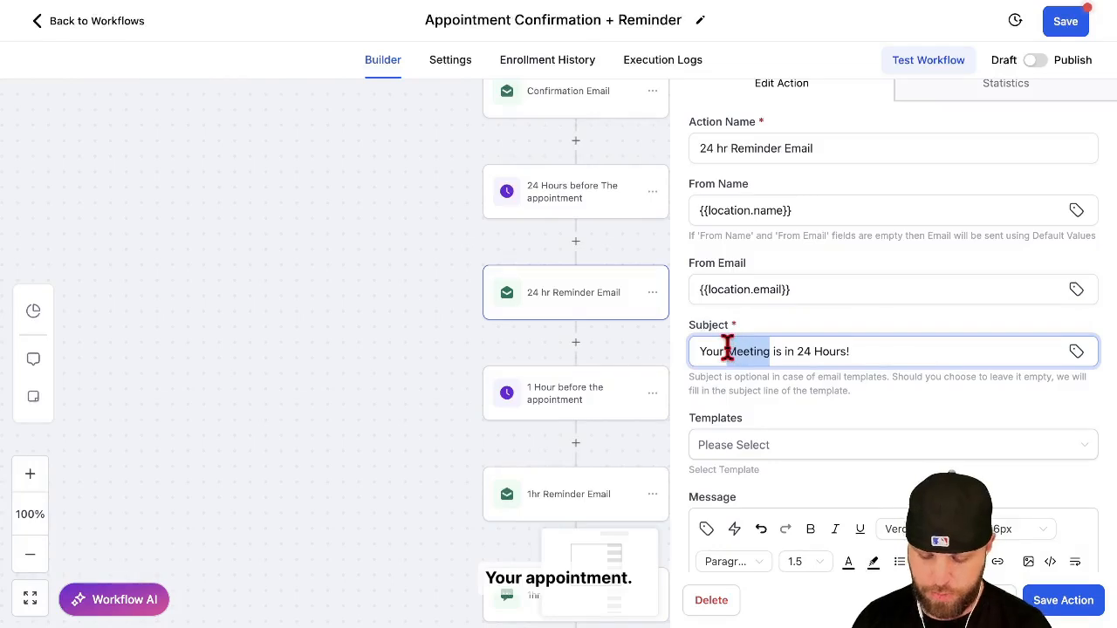
type("Appointment")
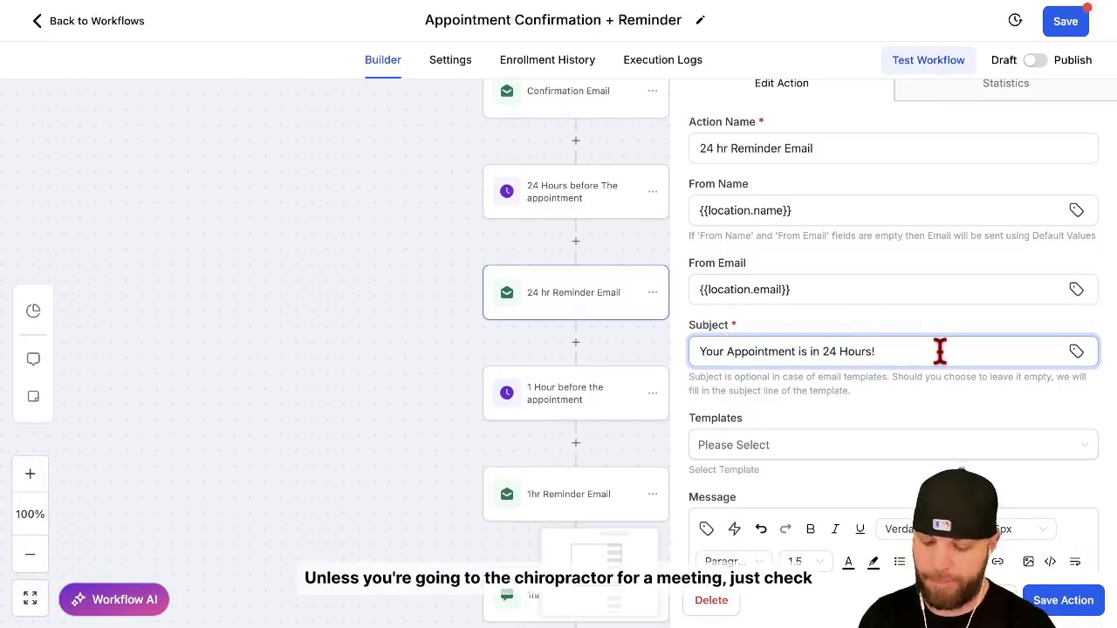
Replace the Zoom sentence and link in the 24 hr reminder message with "Our office address is" plus the clinic's street address, and save the action.
scroll(937, 349, "down", 2)
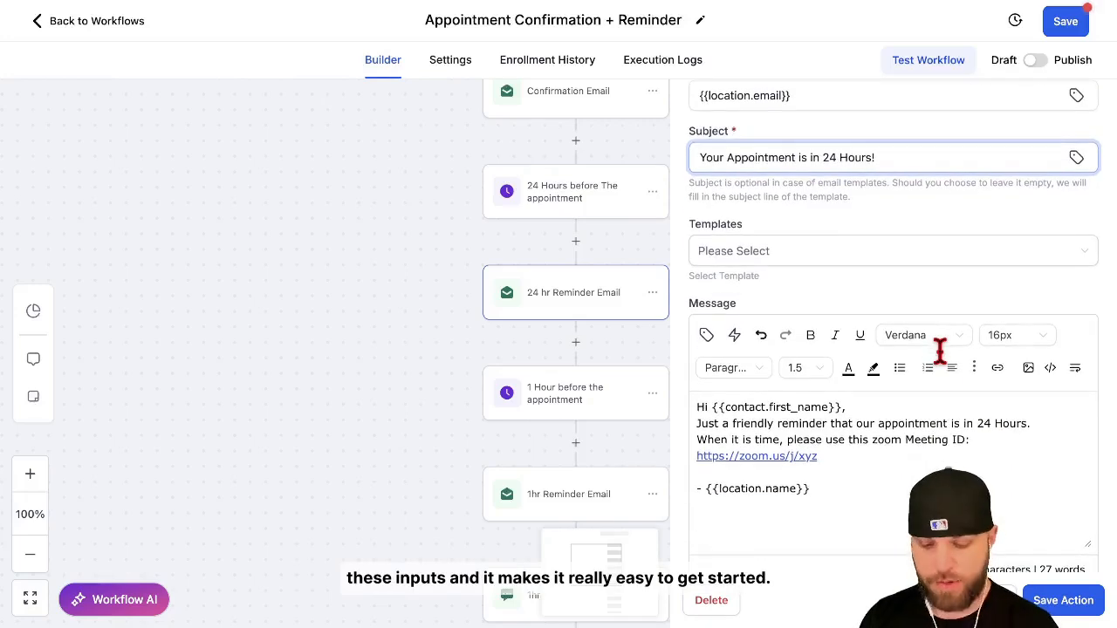
left_click_drag(696, 439, 818, 455)
type("Our office addr")
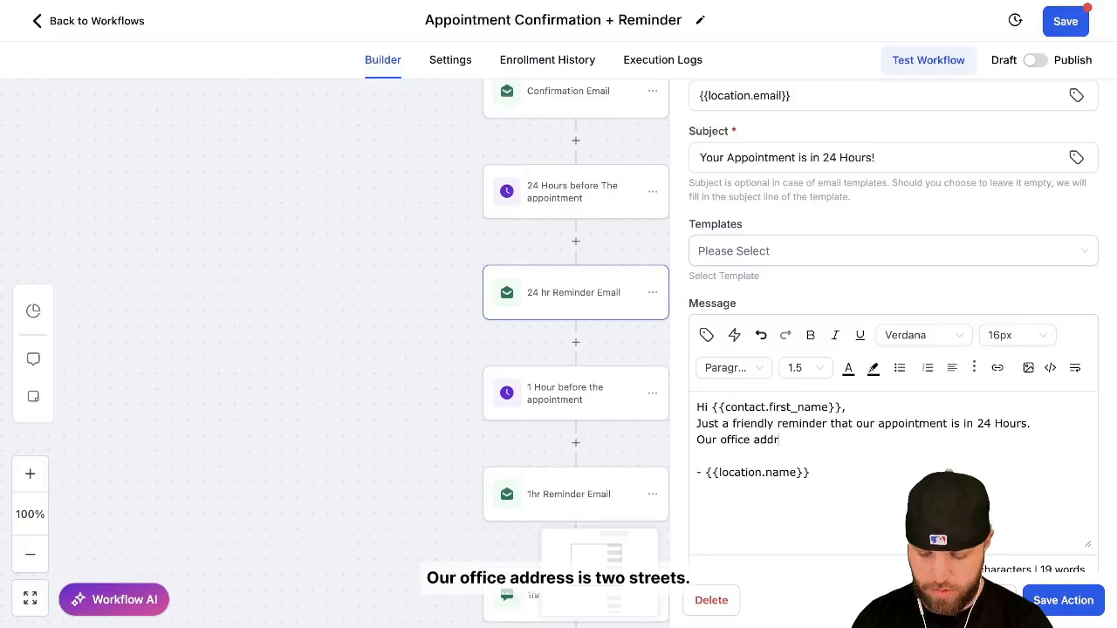
type("ess is 4242 Colorado ")
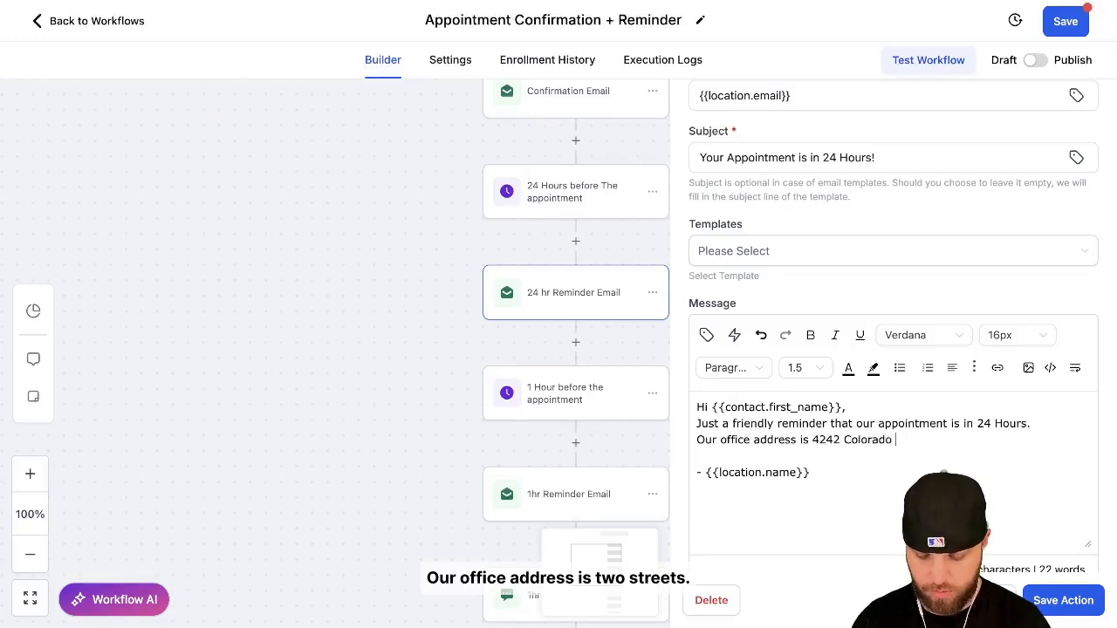
type("St, Castle Rock")
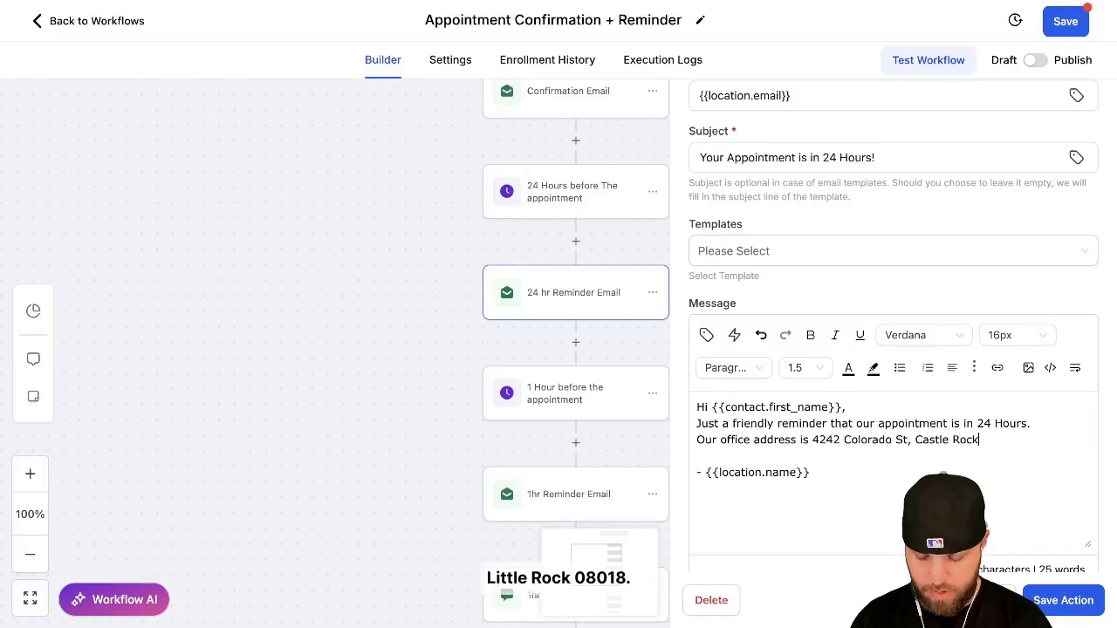
type(", CO 80")
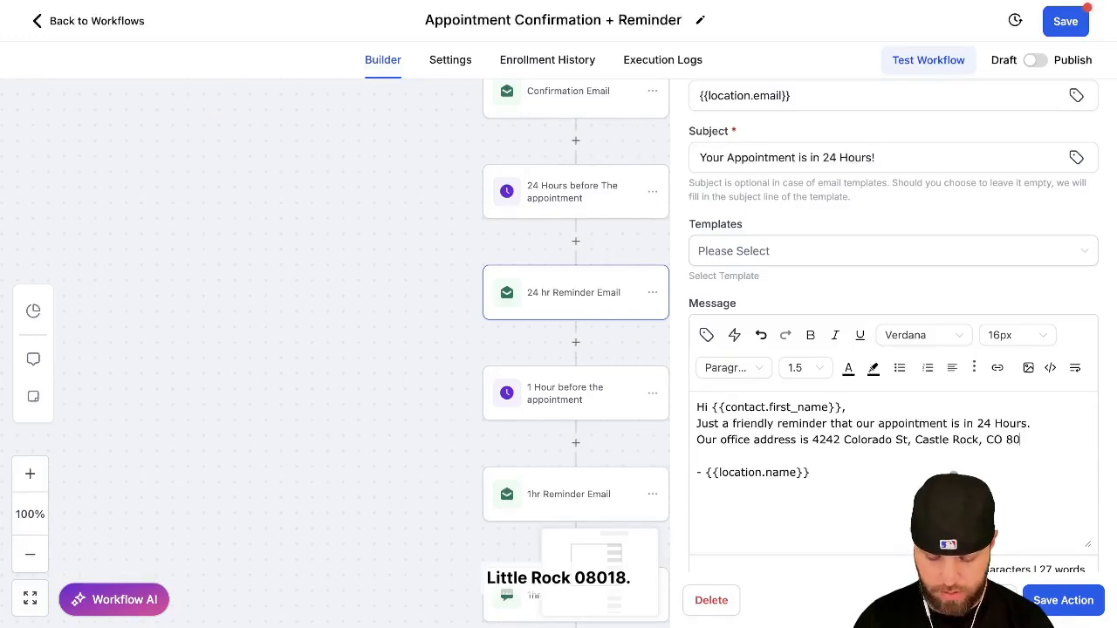
type("108")
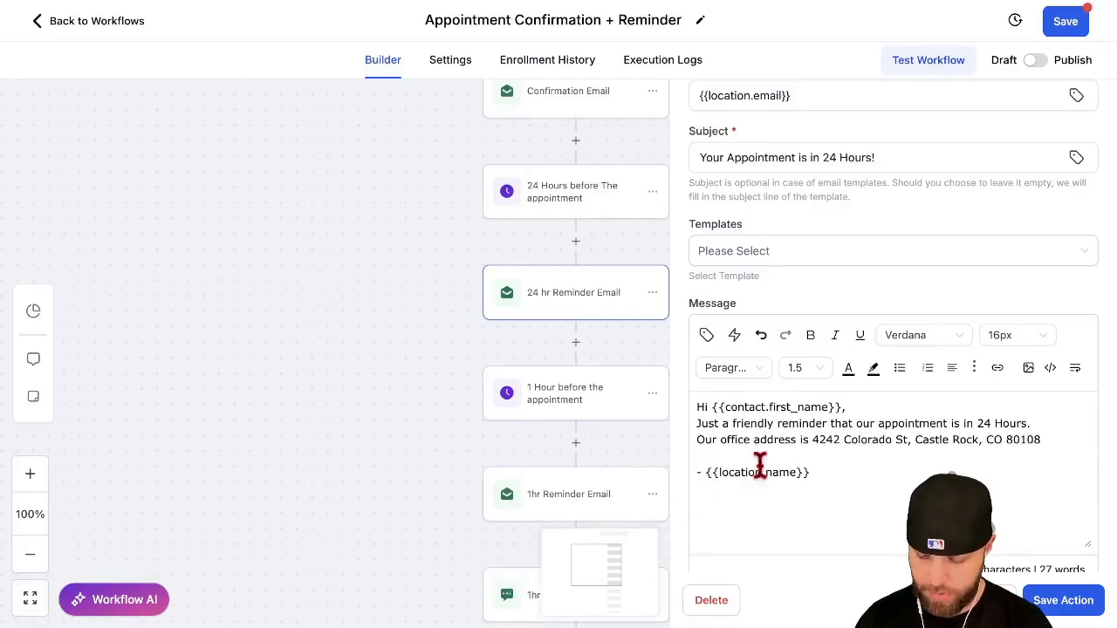
scroll(777, 462, "down", 1)
left_click(1047, 599)
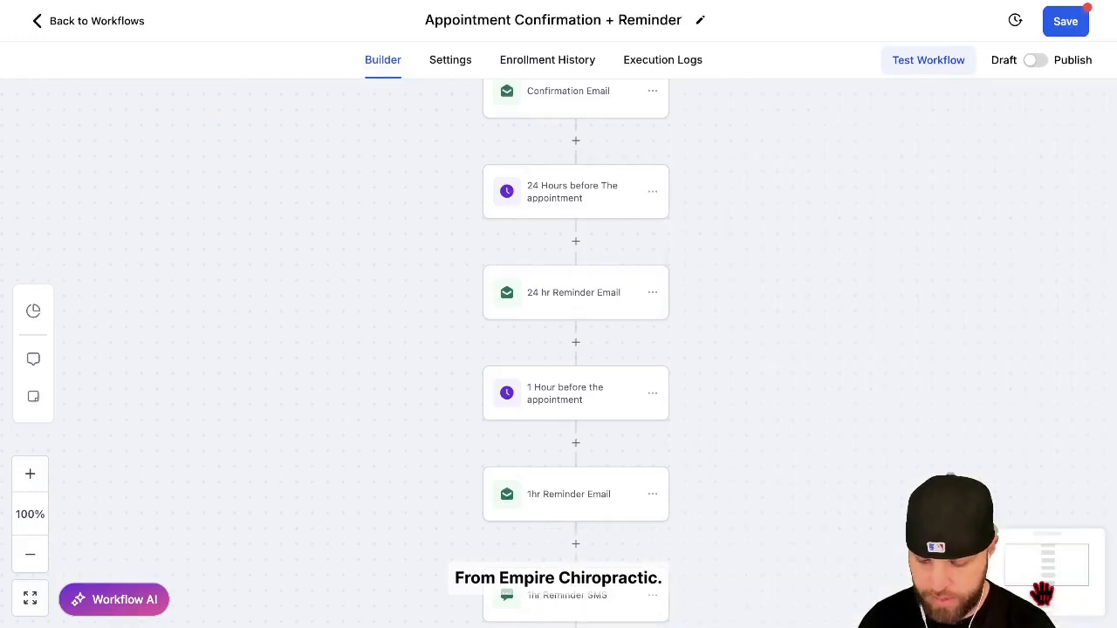
Review the timing of the 1 Hour before the appointment wait step and save it.
scroll(872, 371, "down", 2)
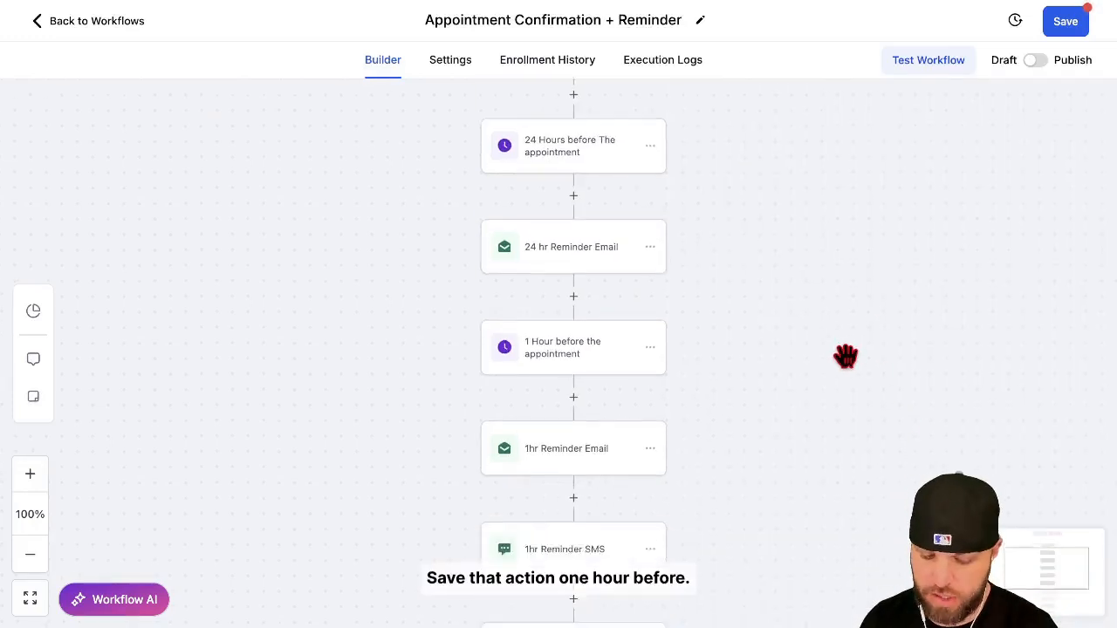
left_click(601, 297)
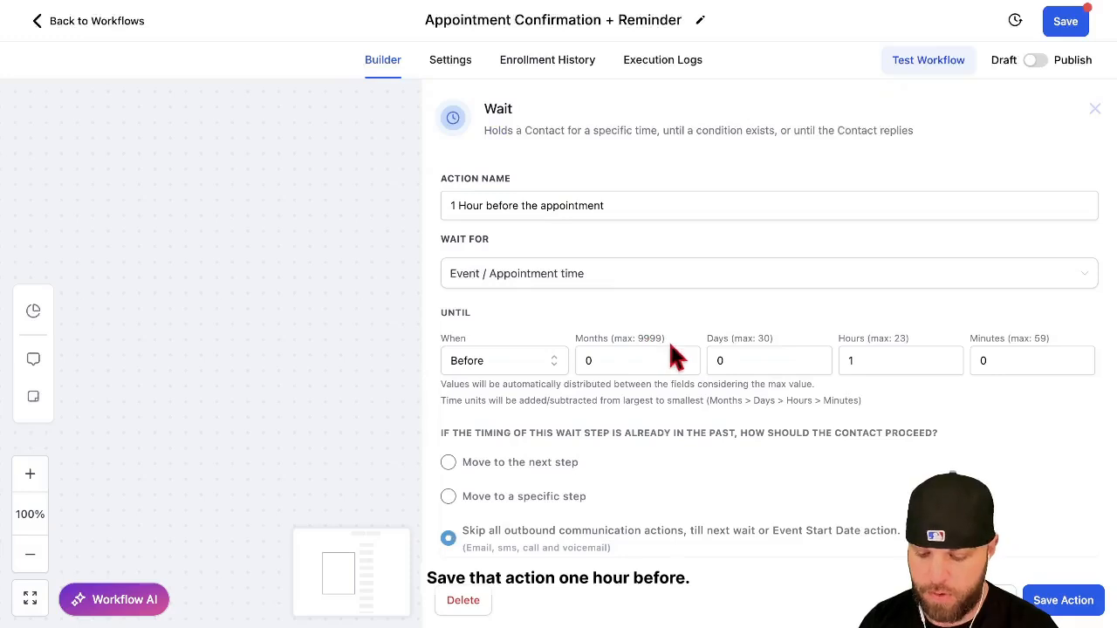
left_click(1047, 599)
In the 1hr Reminder SMS message, move the location name sign-off to its own line below a blank line.
left_click(610, 489)
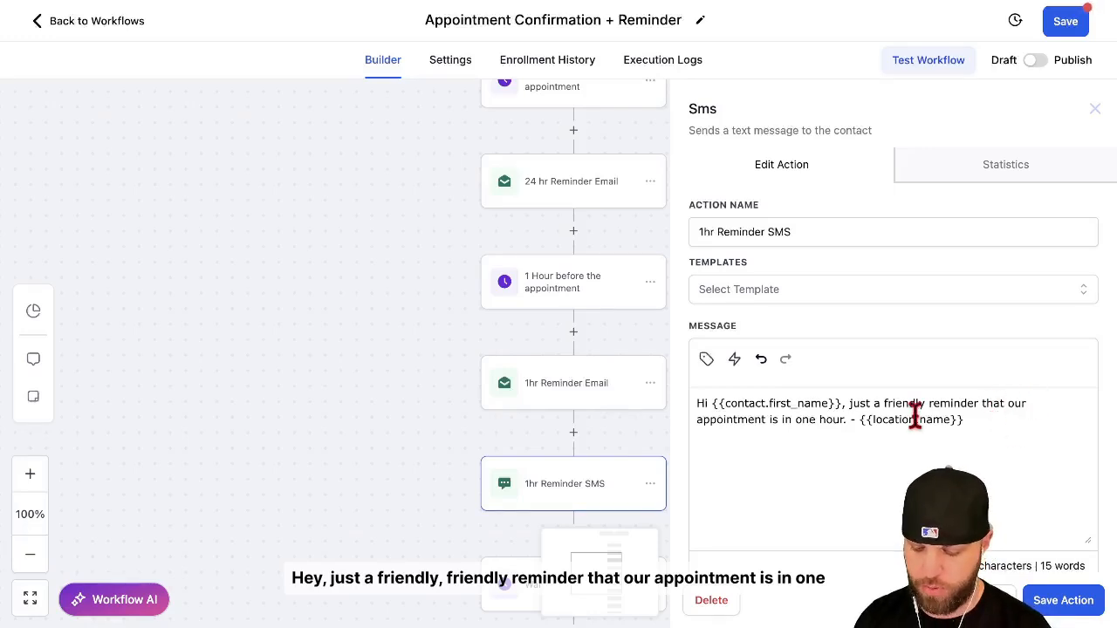
left_click(849, 420)
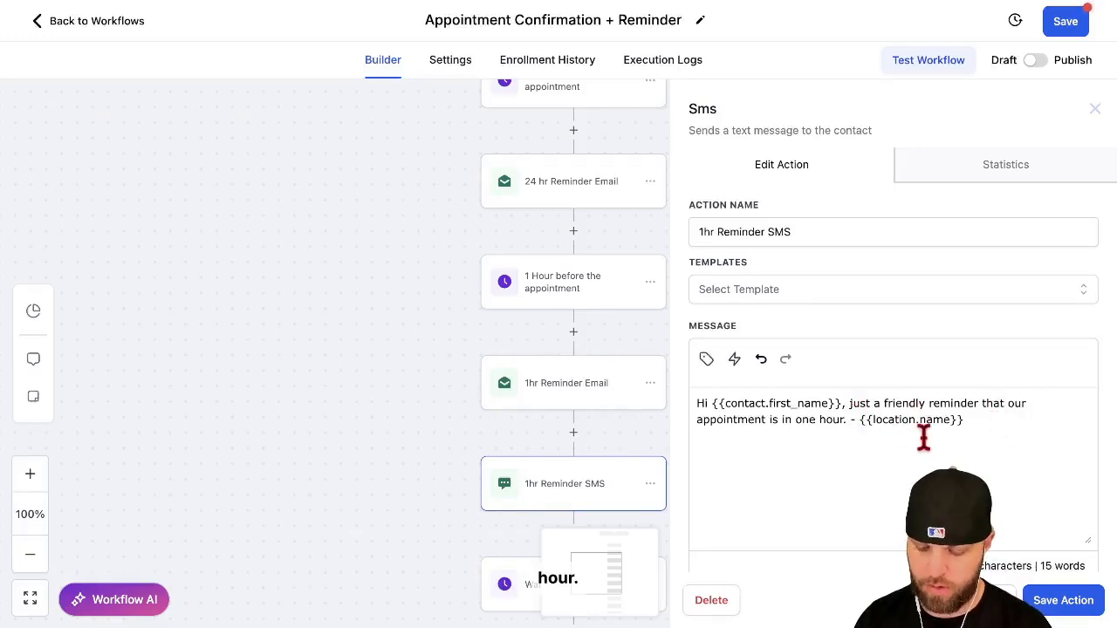
key("Return")
key("Return")
key("Left")
key("Left")
Add "Here is our address." and the clinic's street address after the one-hour reminder sentence, and save the SMS action.
type("Here is ou")
type("r address")
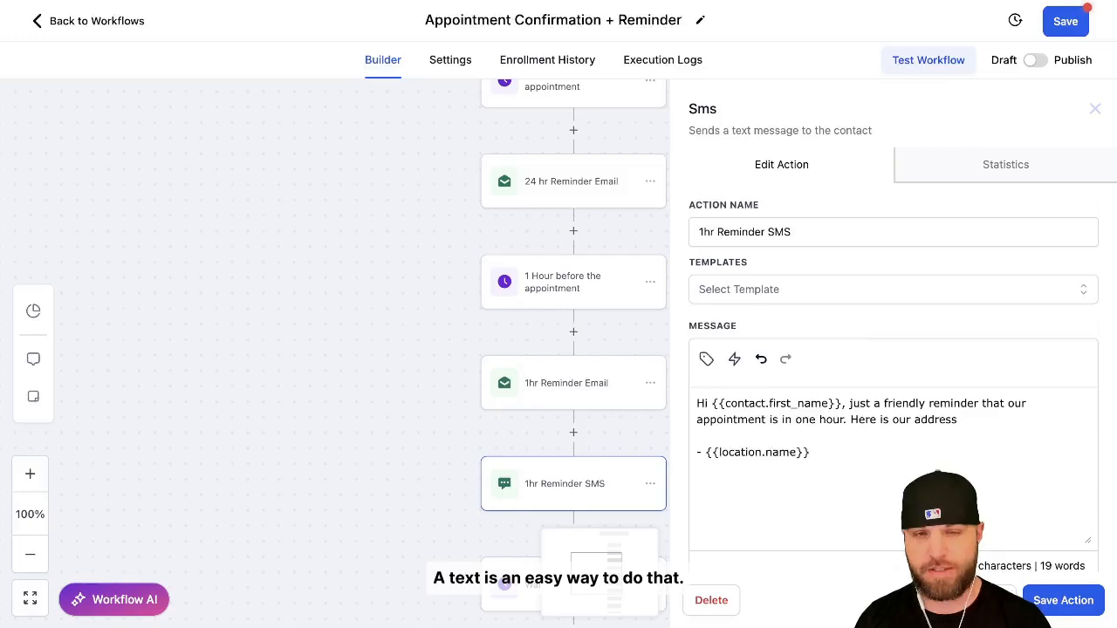
type(". 4242 Co")
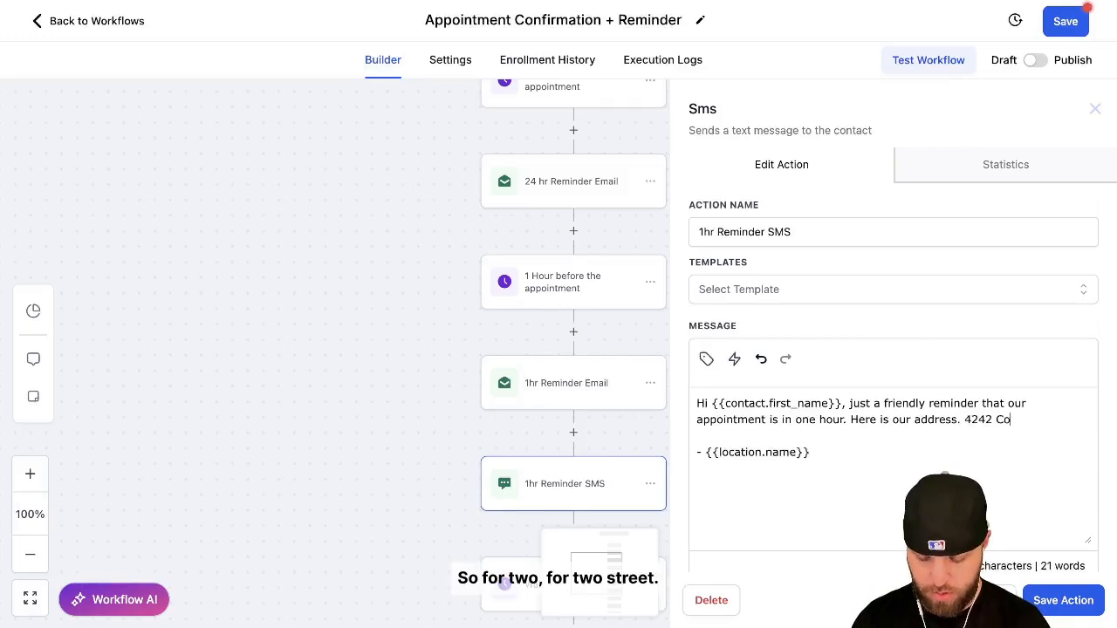
type("lorado St")
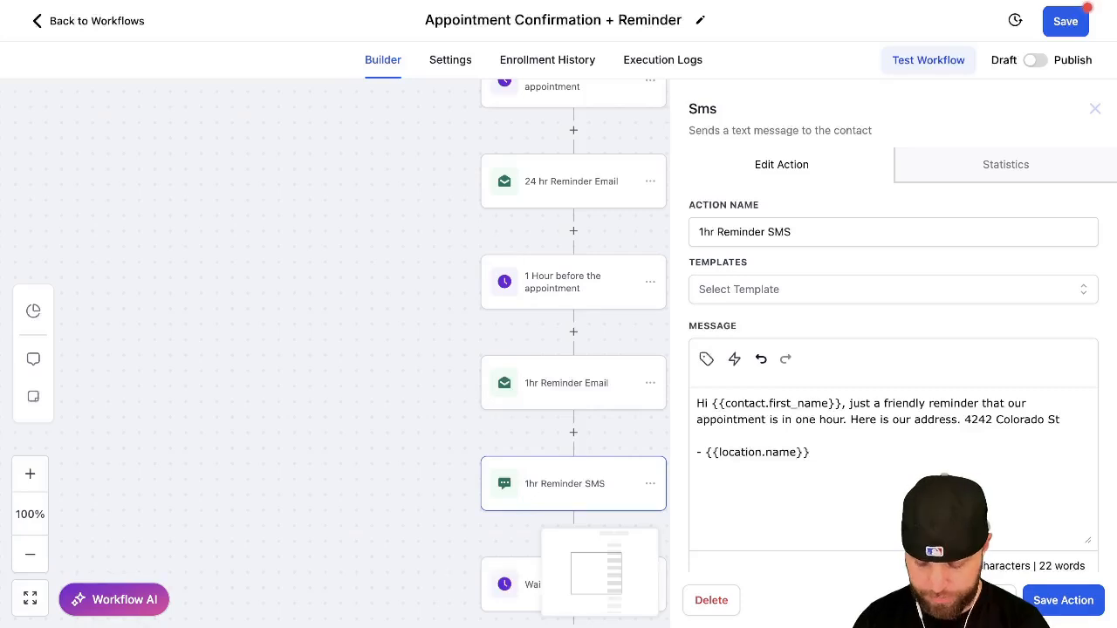
type(", Castle Rock Co 8010")
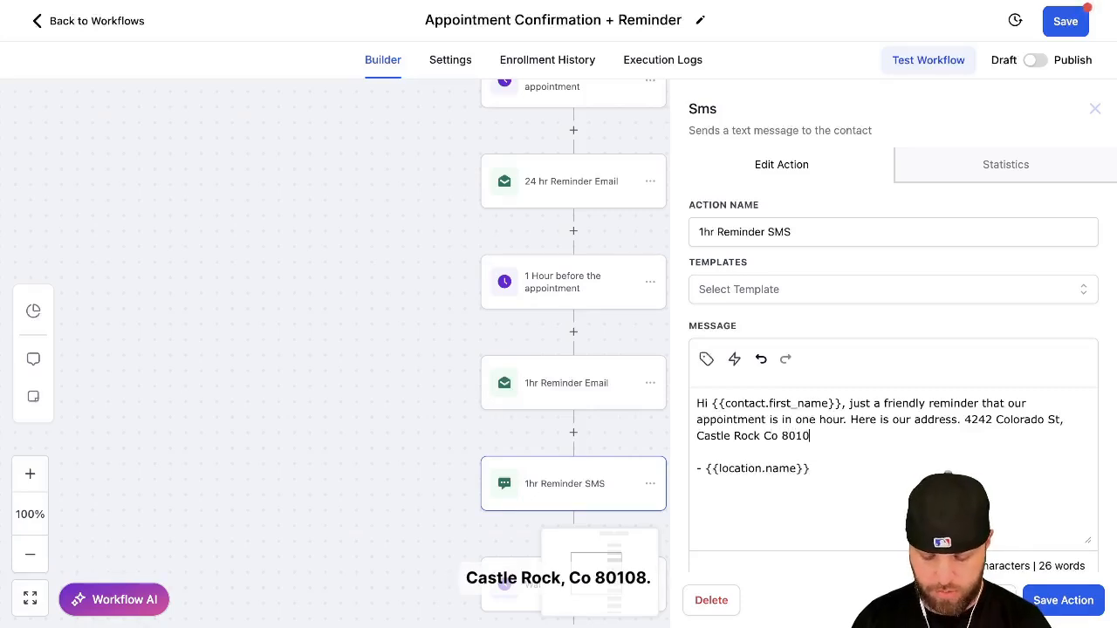
key("BackSpace")
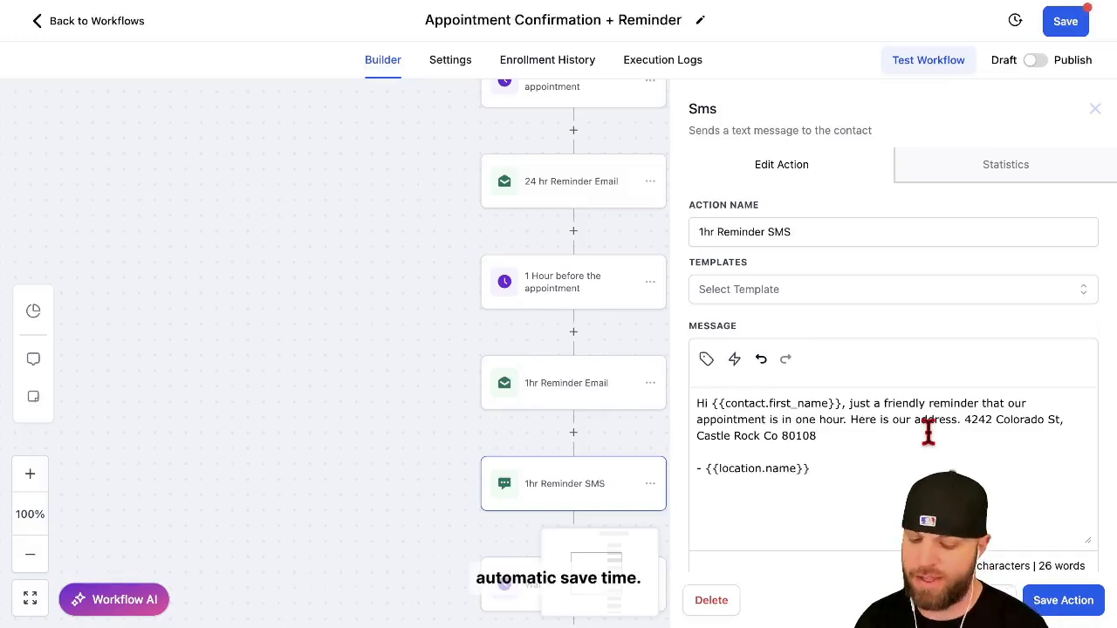
left_click(1051, 600)
Recheck the 1hr Reminder SMS and the Wait 5 mins before step, saving each action.
scroll(706, 364, "down", 2)
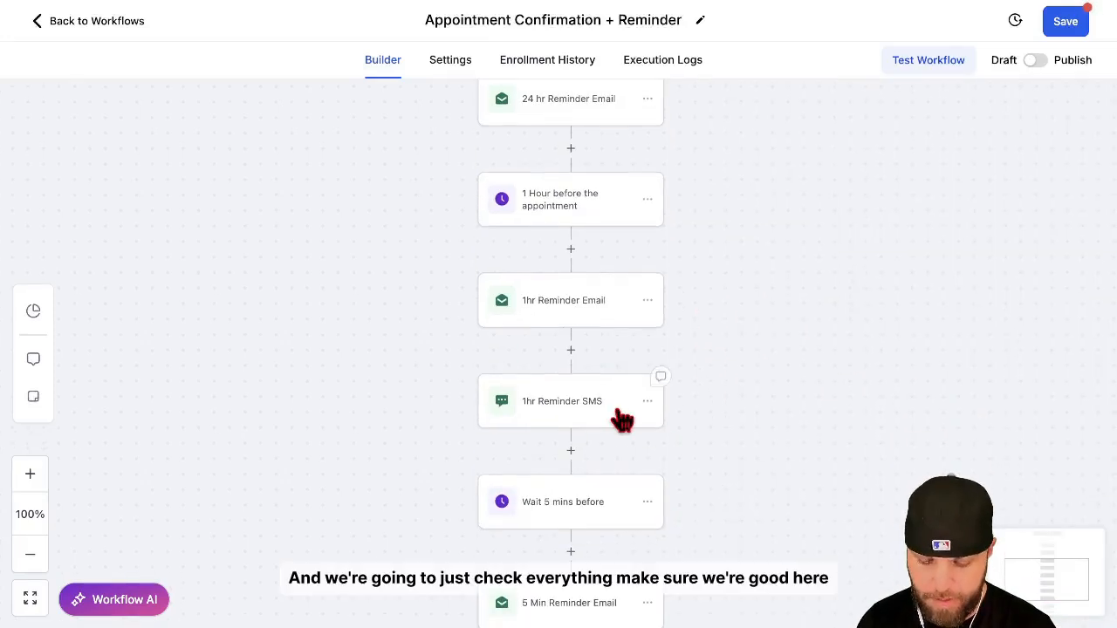
left_click(621, 421)
left_click(1063, 600)
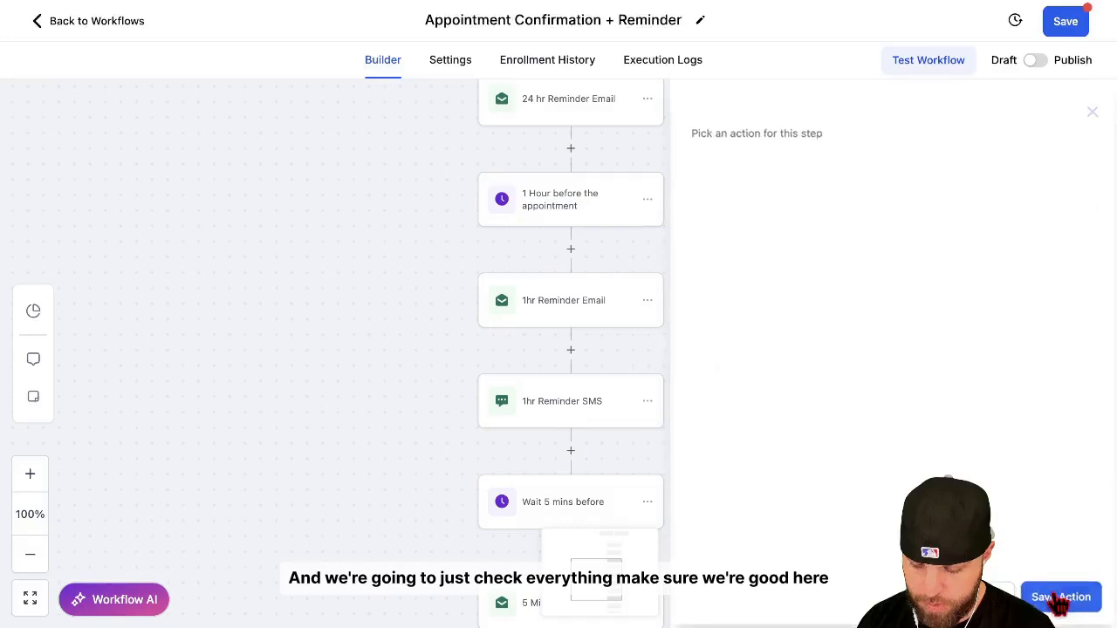
scroll(808, 508, "down", 5)
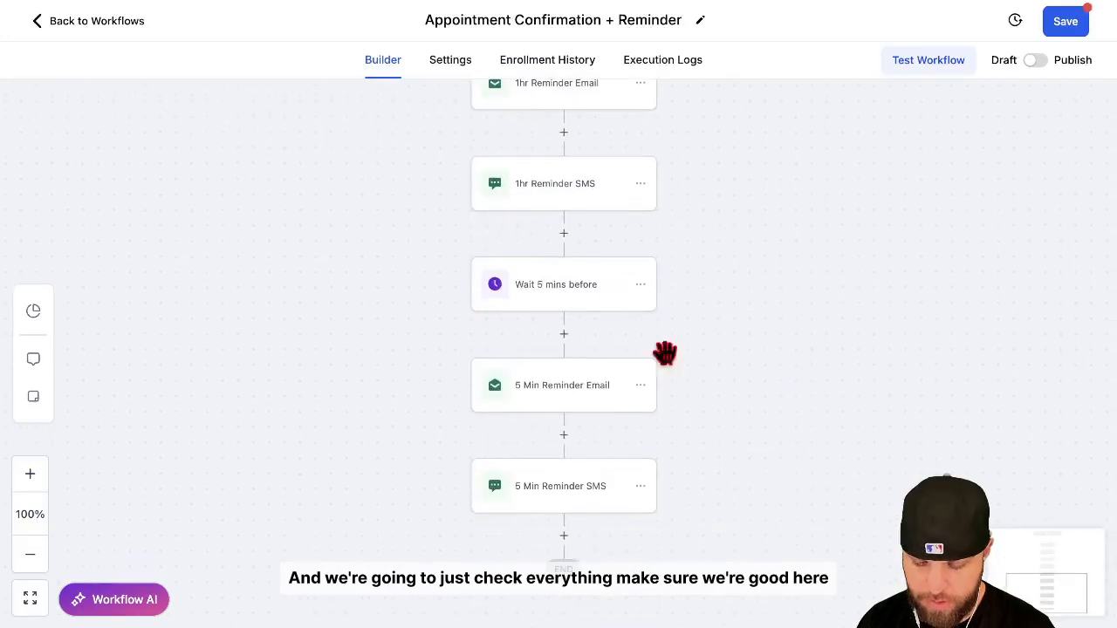
left_click(587, 286)
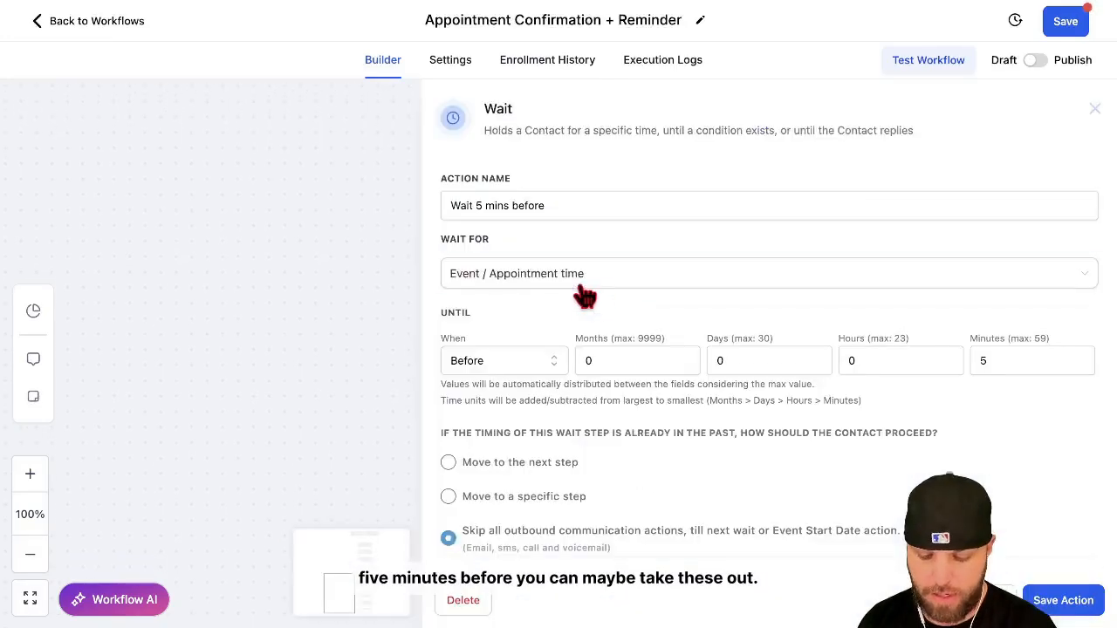
left_click(1061, 597)
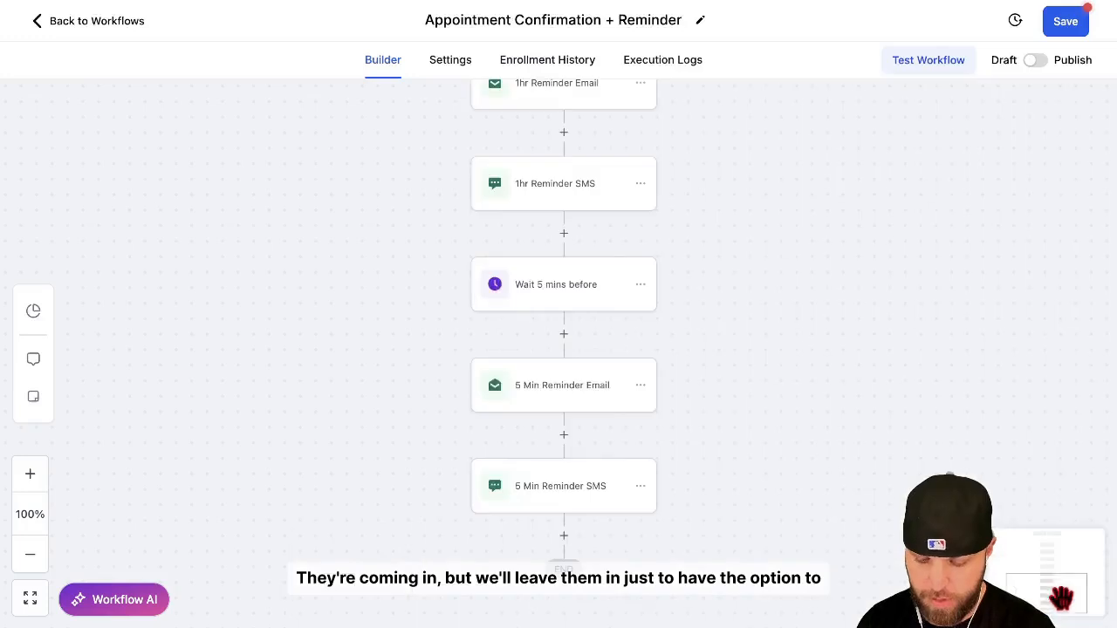
Review the 5 Min Reminder Email and the 5 Min Reminder SMS, keeping their existing content.
left_click(572, 403)
scroll(992, 481, "down", 3)
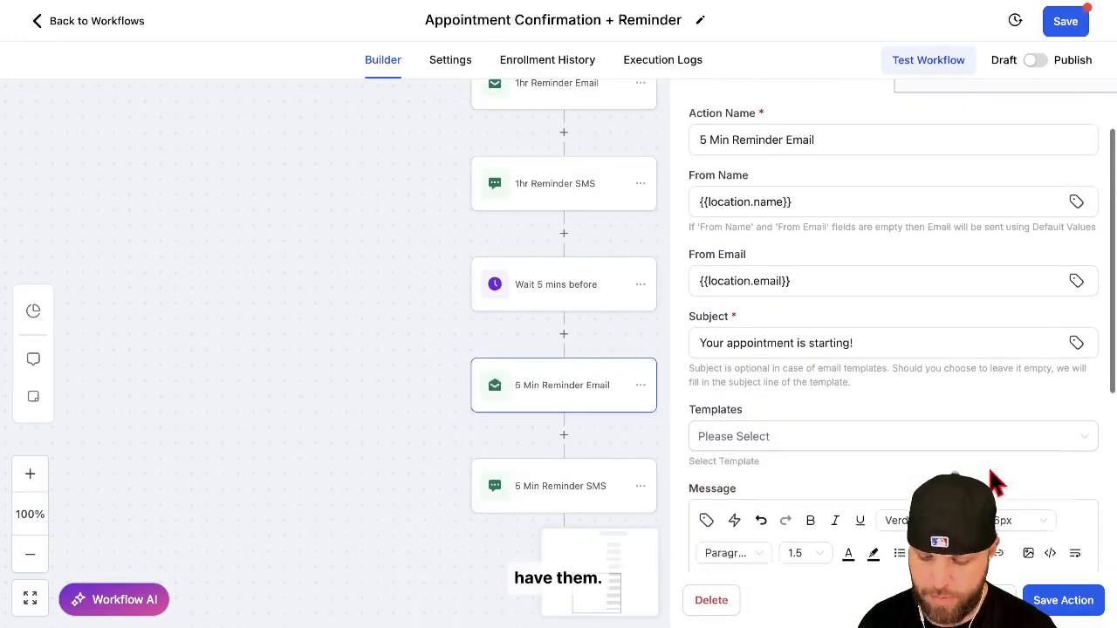
left_click(730, 468)
scroll(730, 468, "down", 3)
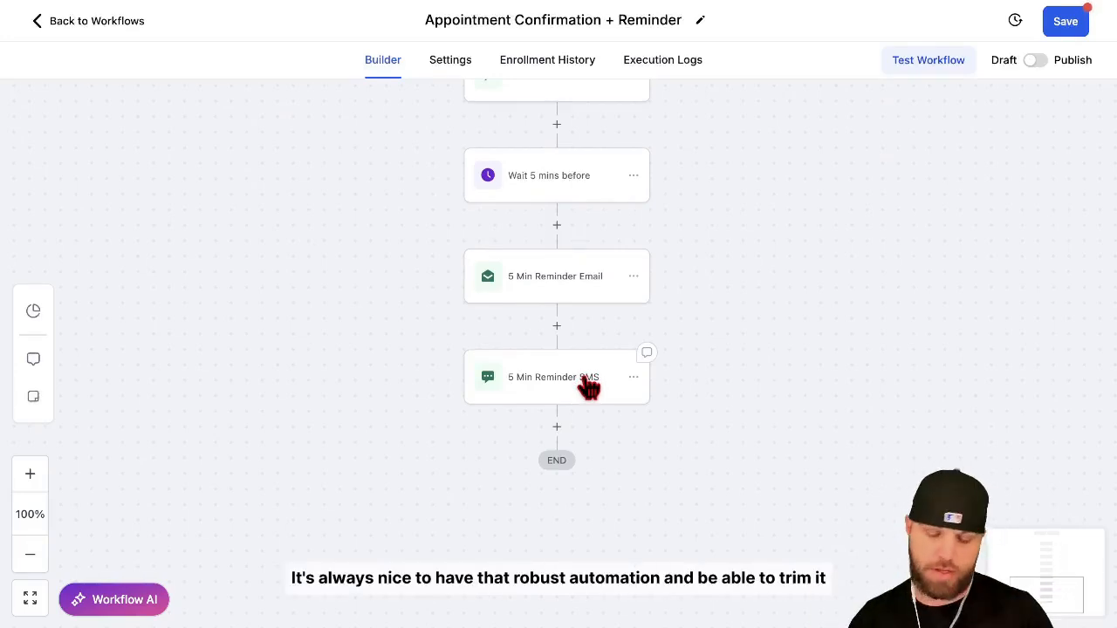
left_click(589, 389)
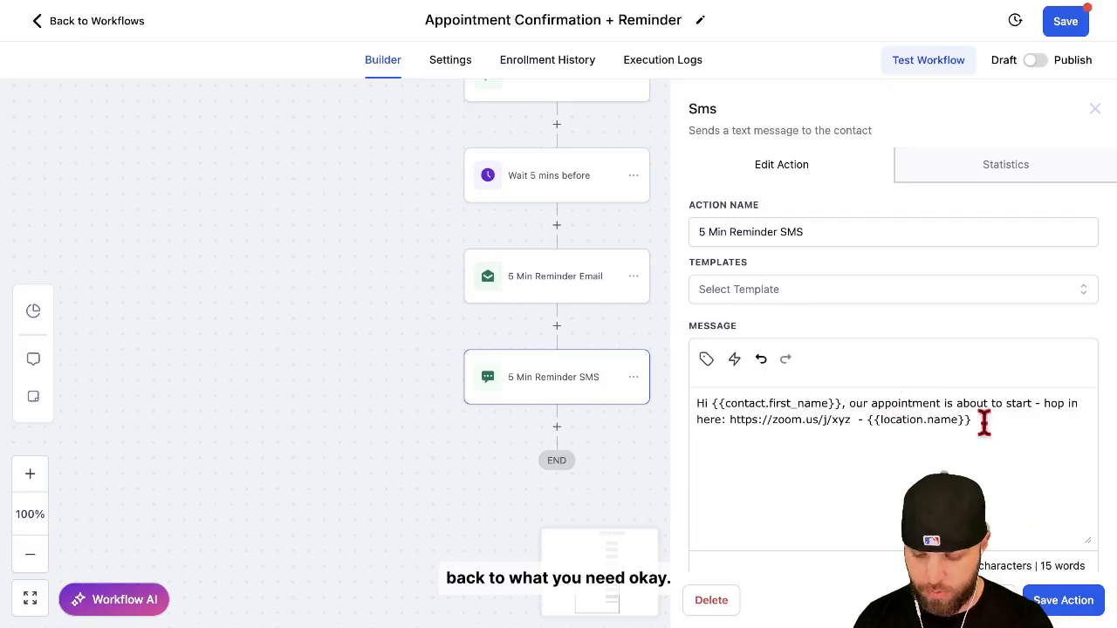
left_click(1056, 594)
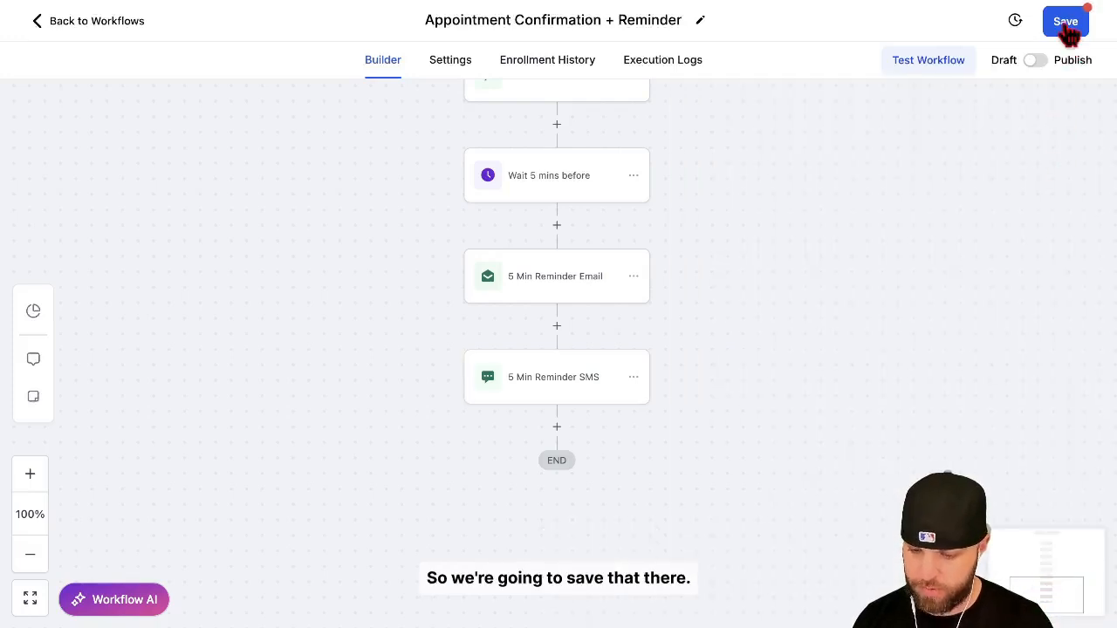
Save the workflow and switch it from Draft to Publish.
left_click(1067, 26)
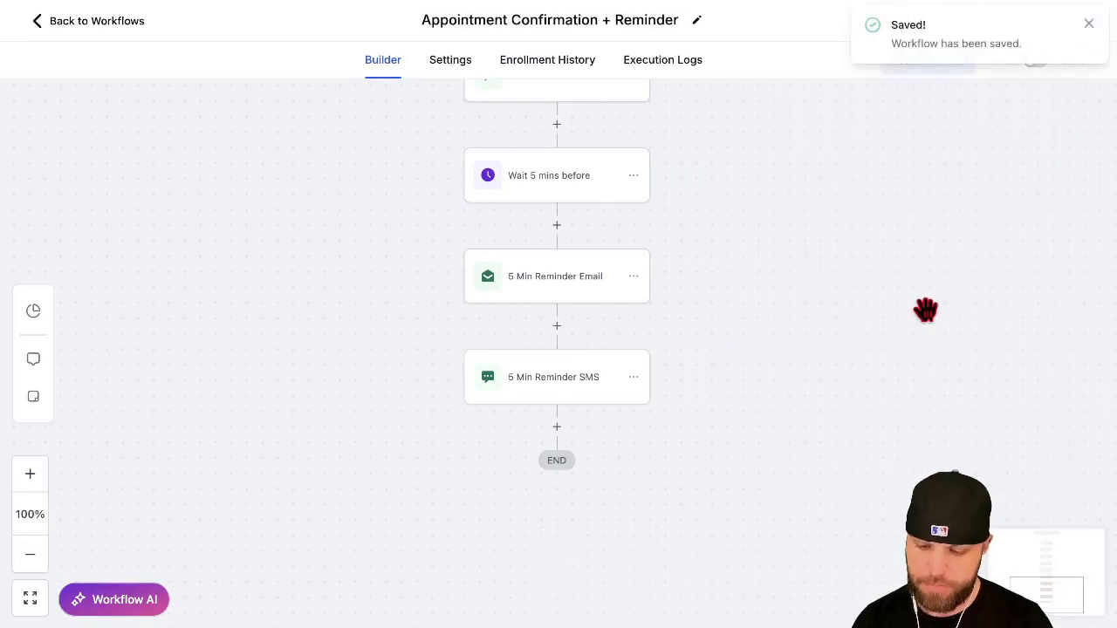
left_click(1090, 33)
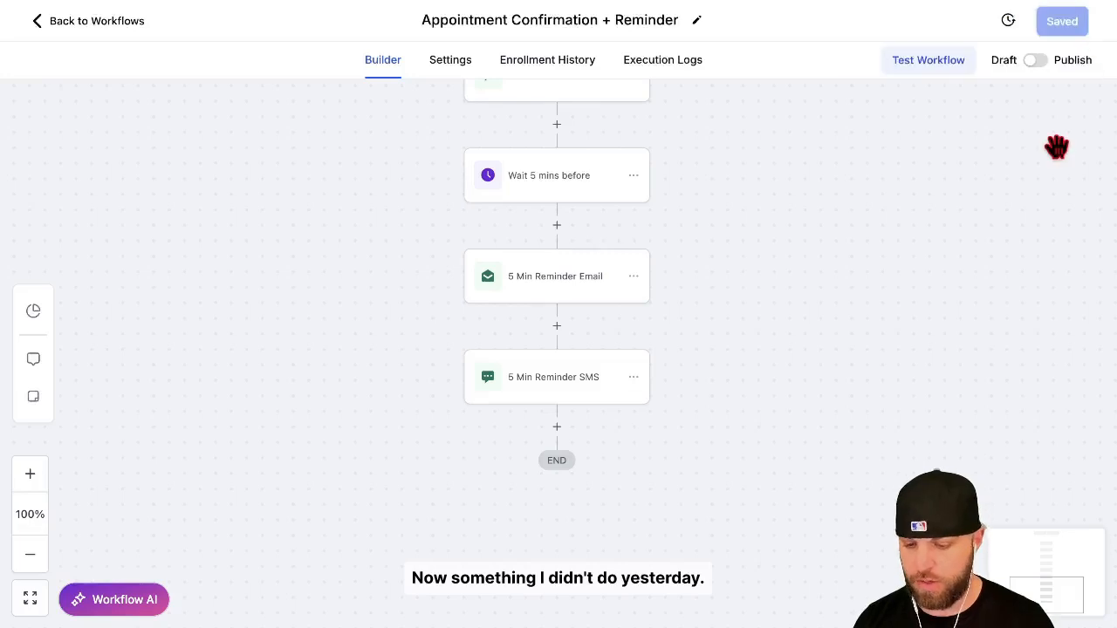
left_click(1036, 61)
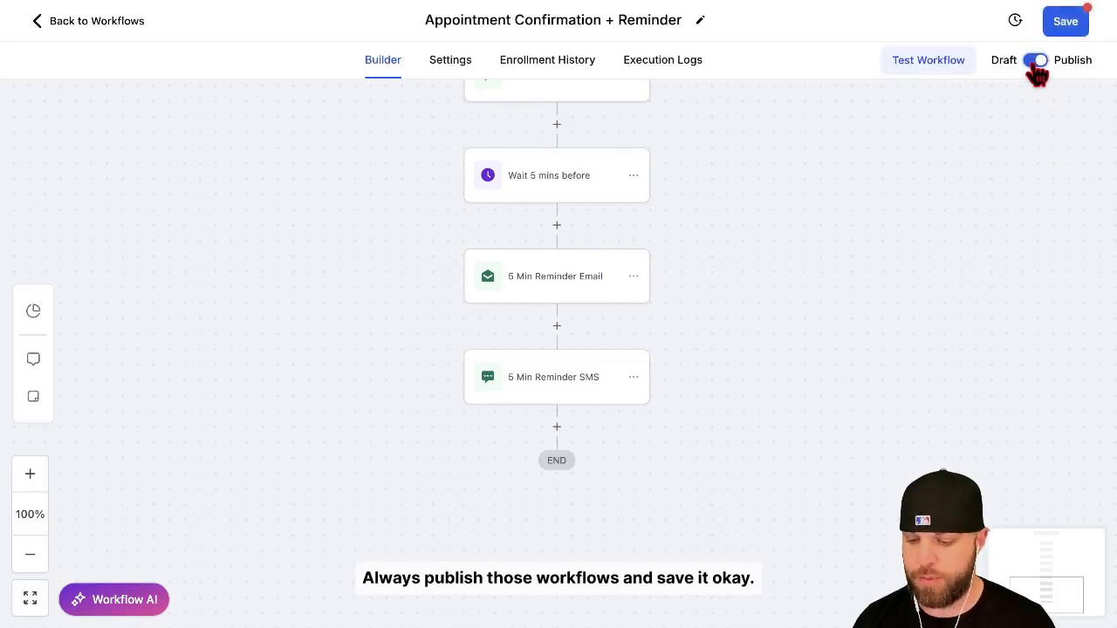
Save the Appointment Confirmation + Reminder workflow with its published status and dismiss the notification.
left_click(1065, 28)
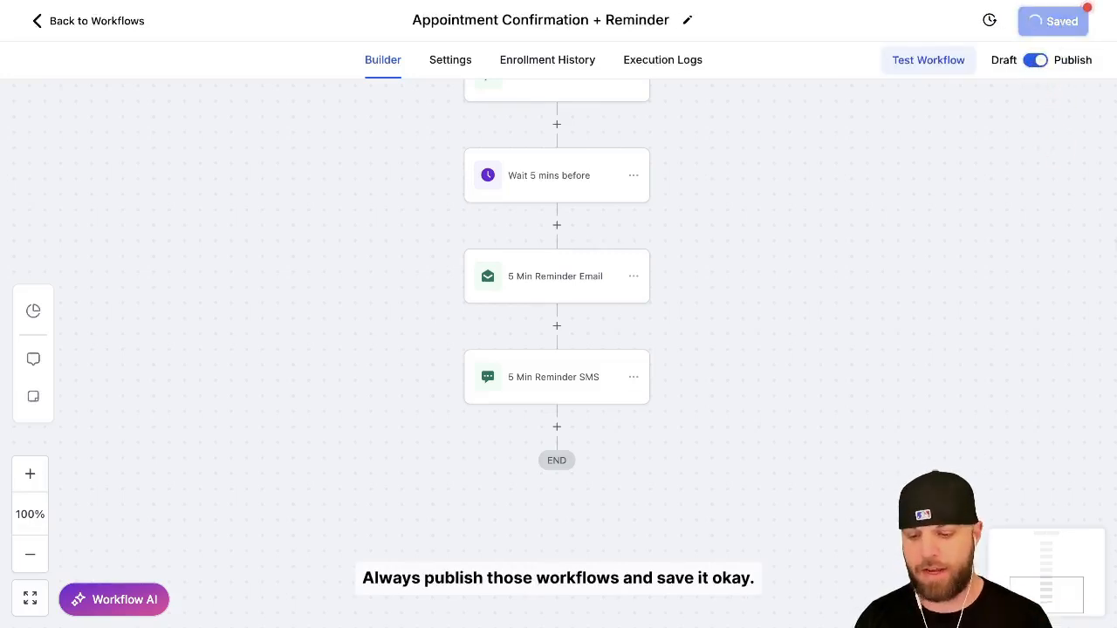
left_click(1088, 29)
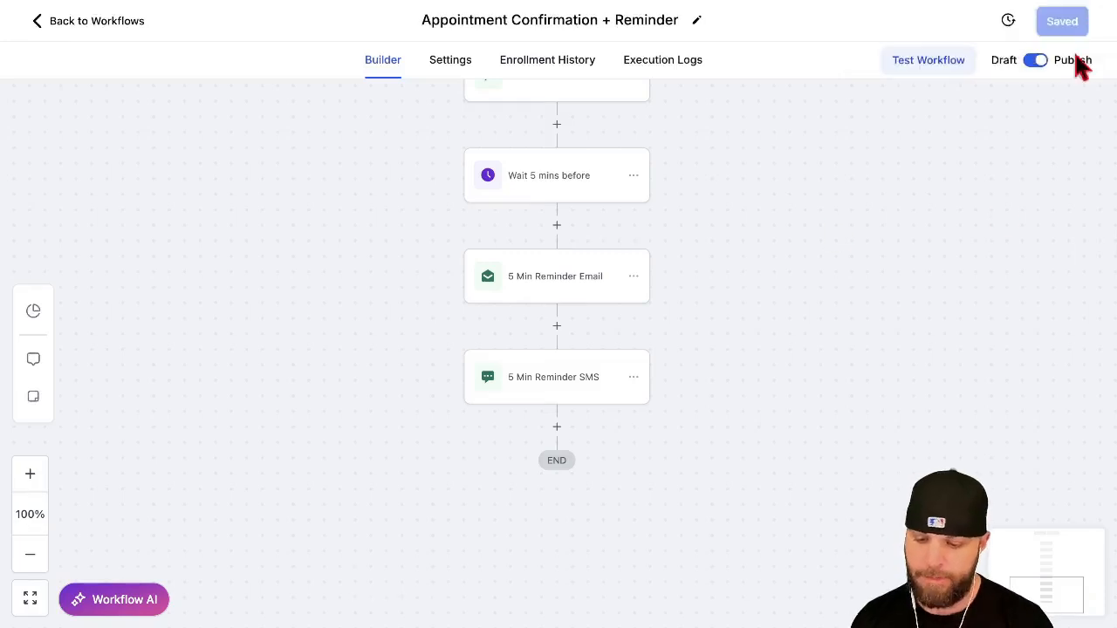
Check the Appointment trigger's event type, status and calendar filters, and save the trigger.
scroll(1001, 215, "up", 3)
scroll(613, 229, "up", 10)
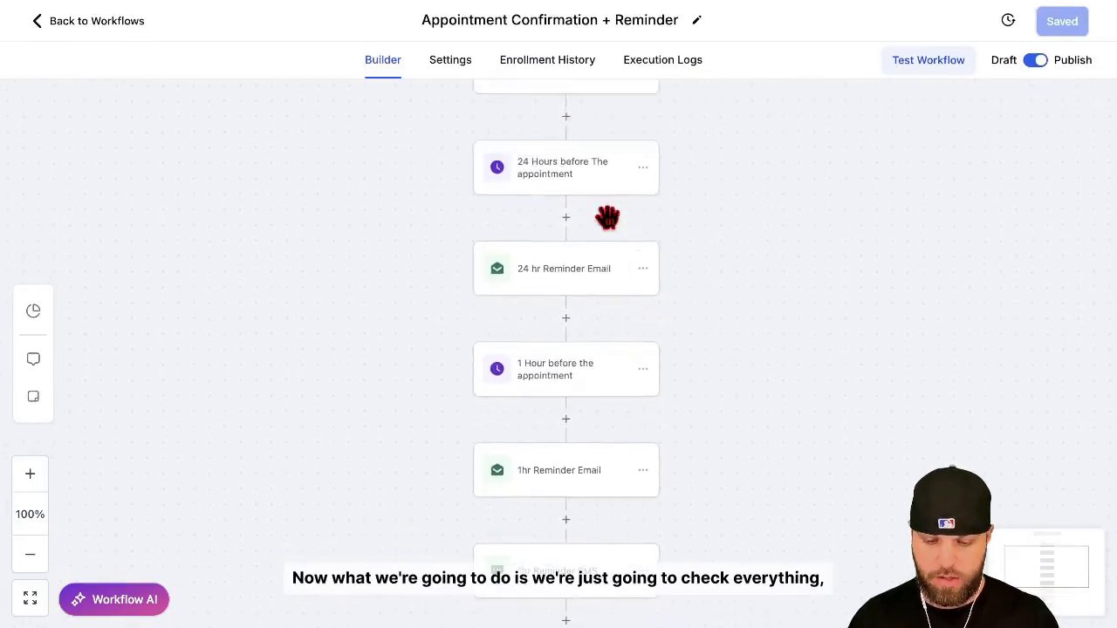
left_click(498, 162)
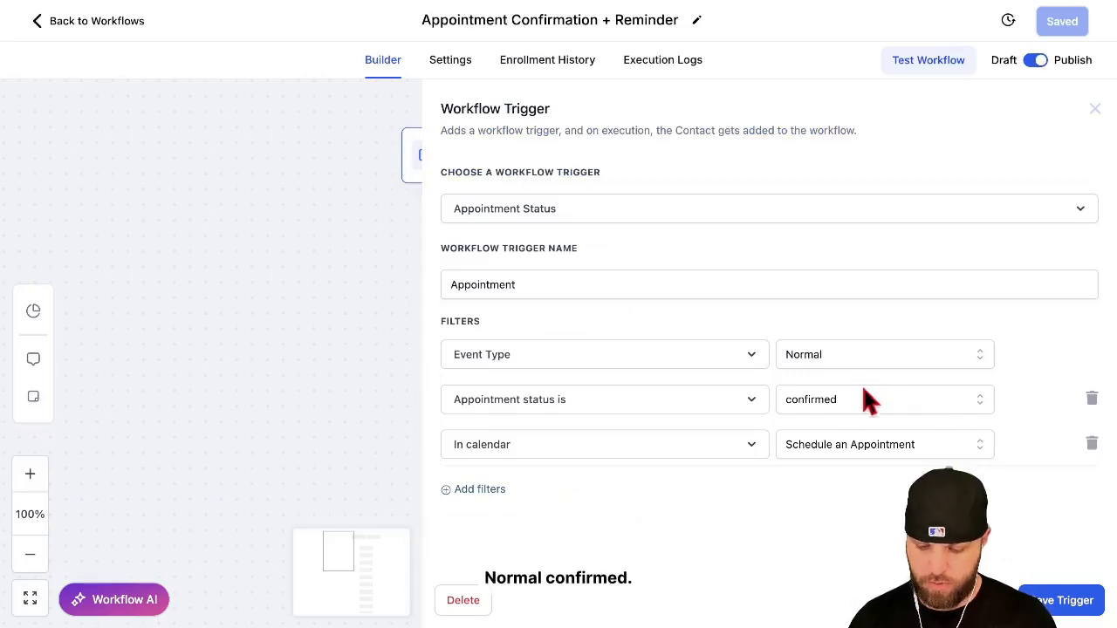
left_click(1096, 611)
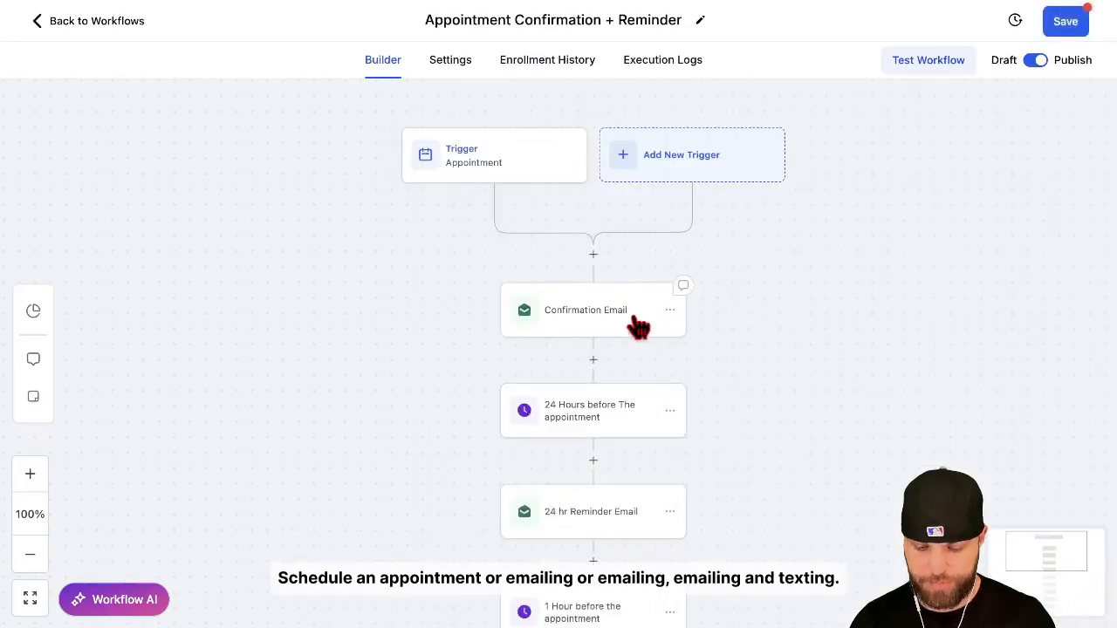
Look over the actions down to the end of the sequence, save the workflow and return to the workflows list.
scroll(623, 316, "down", 1)
scroll(611, 456, "down", 4)
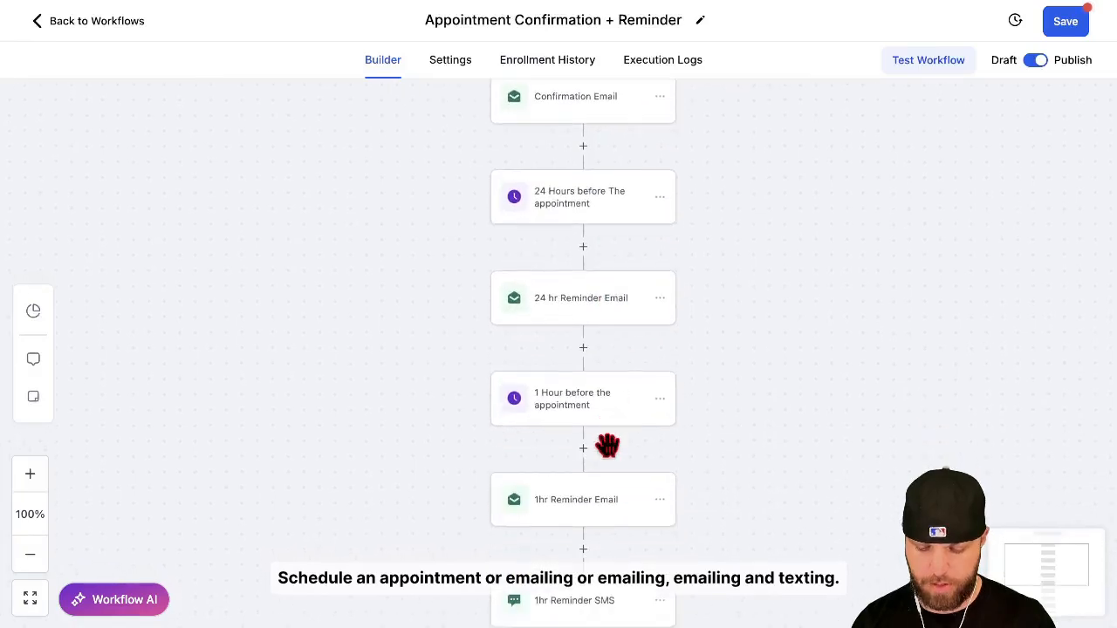
scroll(602, 491, "down", 6)
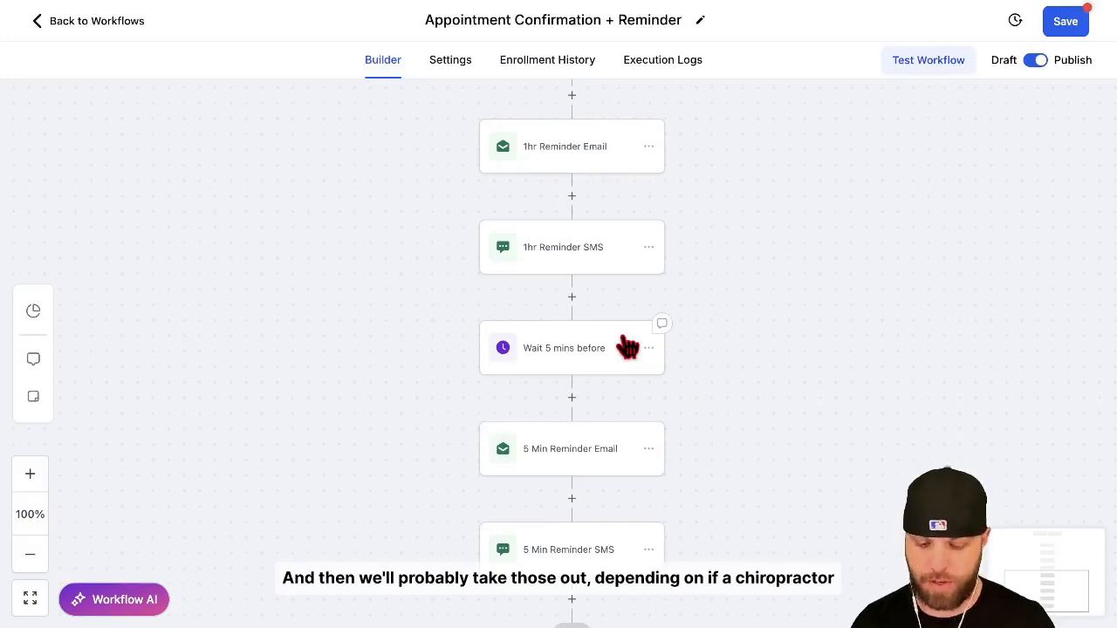
scroll(646, 510, "down", 1)
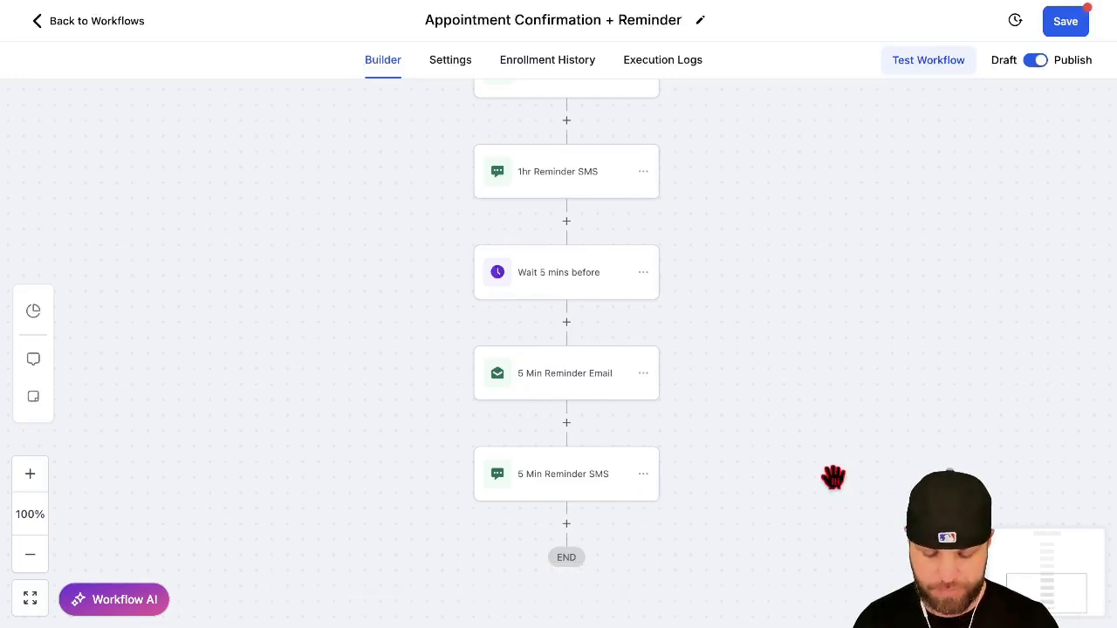
scroll(833, 474, "down", 2)
left_click(1068, 26)
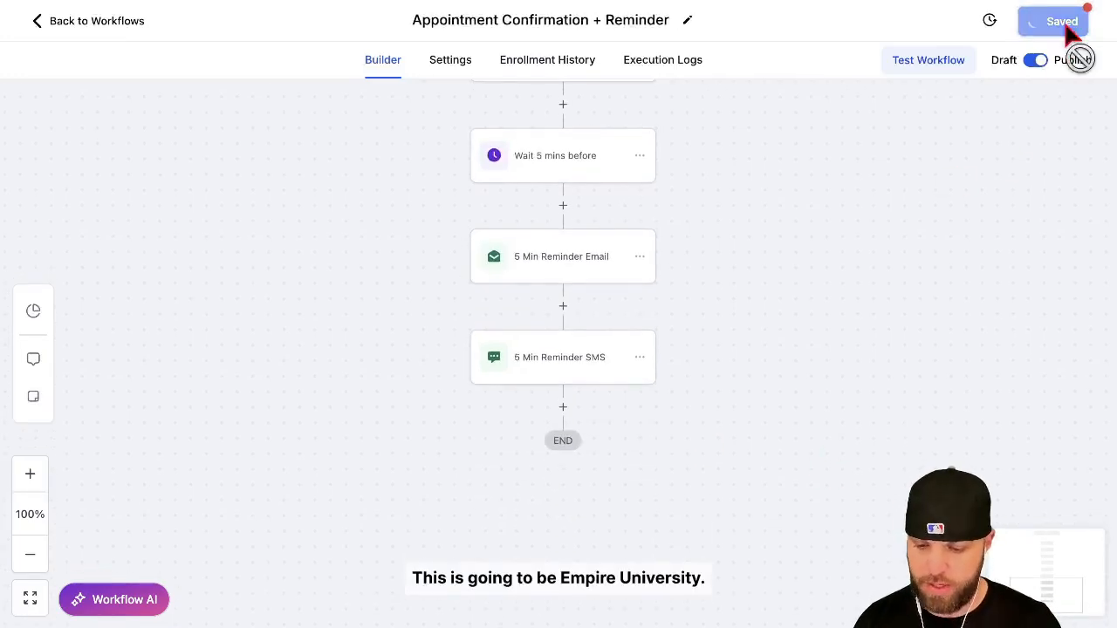
scroll(834, 334, "up", 2)
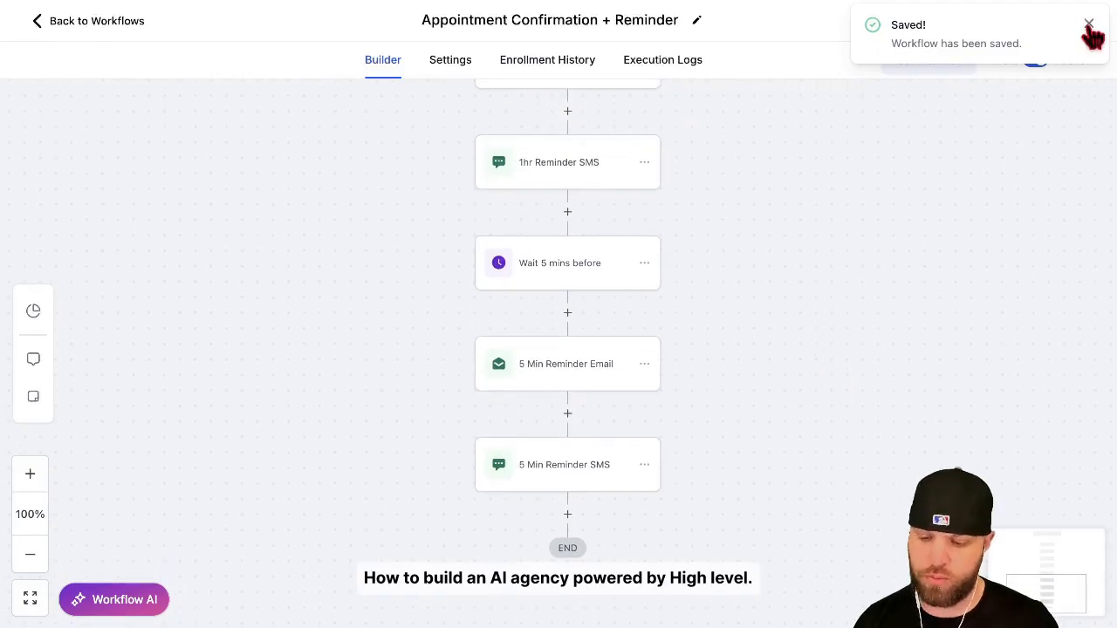
left_click(1088, 25)
left_click(89, 21)
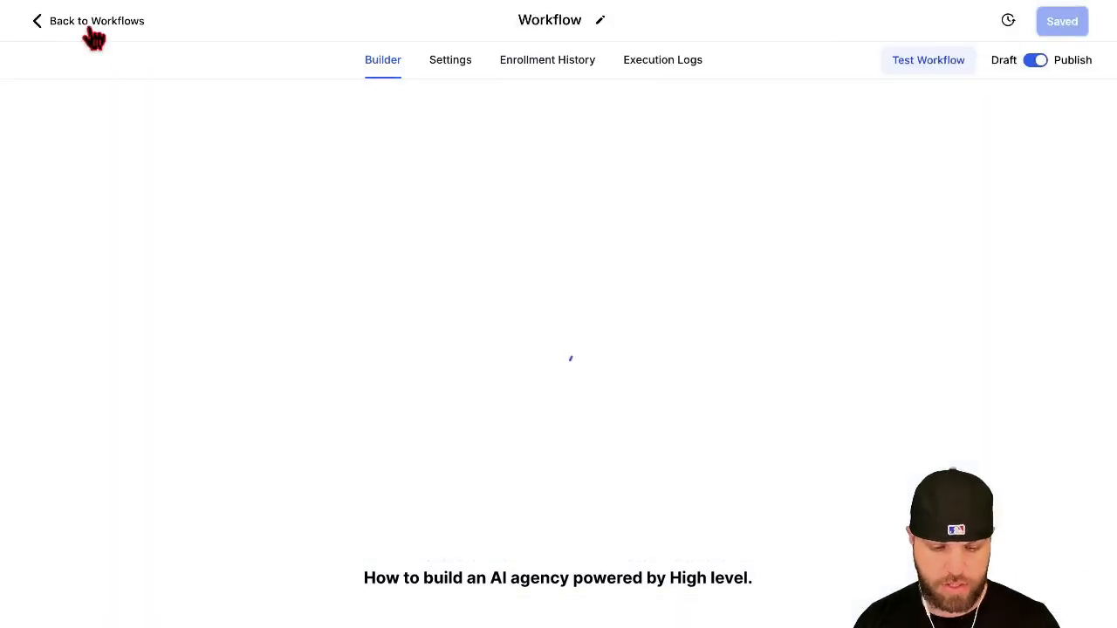